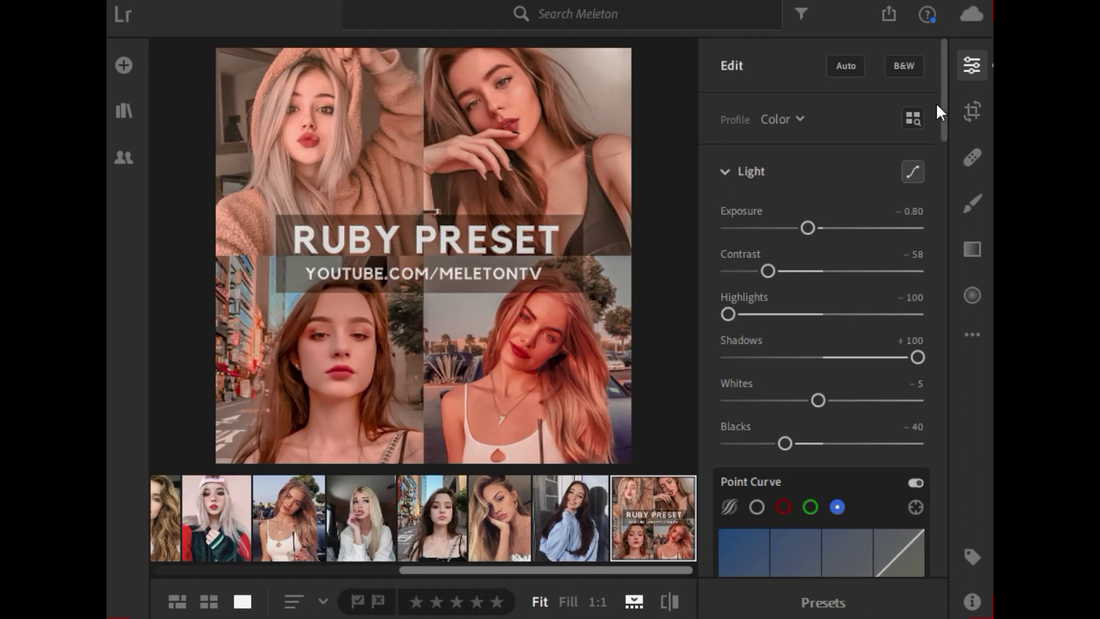
- Examine the Point Curve of the RUBY PRESET collage in its RGB, red, green and blue channels
{"action": "left_click_drag", "start_coordinate": [943, 102], "coordinate": [943, 173]}
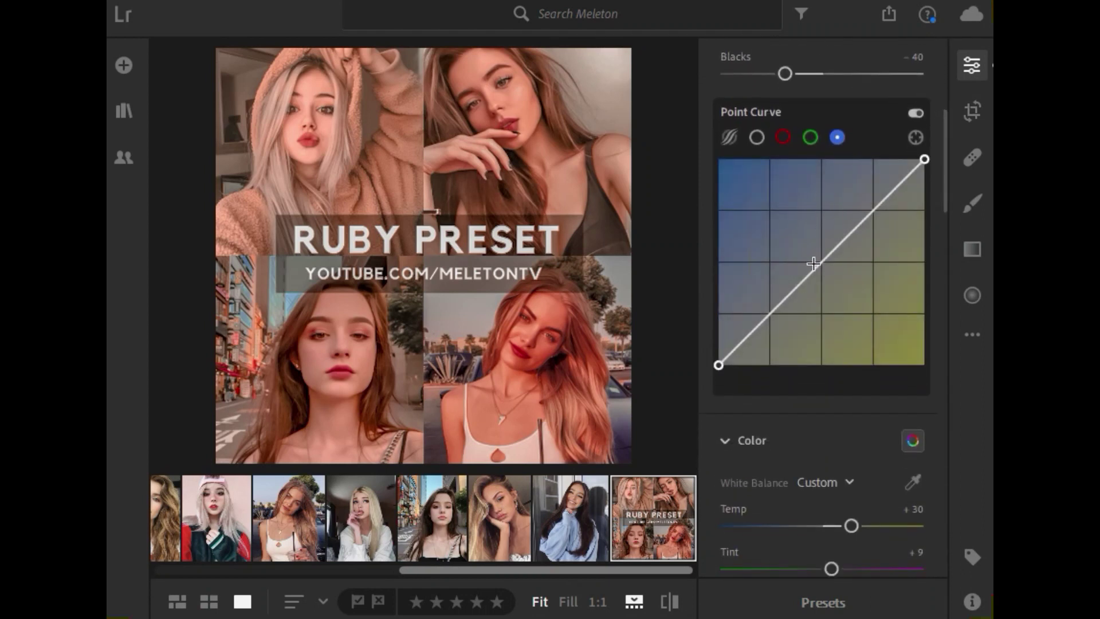
{"action": "left_click", "coordinate": [756, 139]}
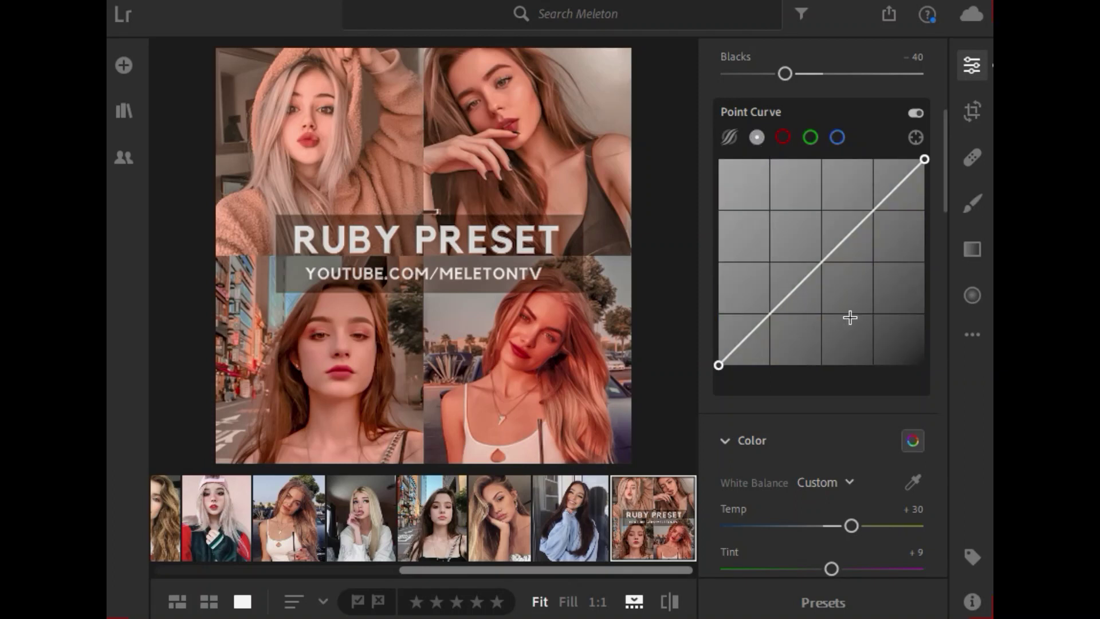
{"action": "left_click", "coordinate": [783, 138]}
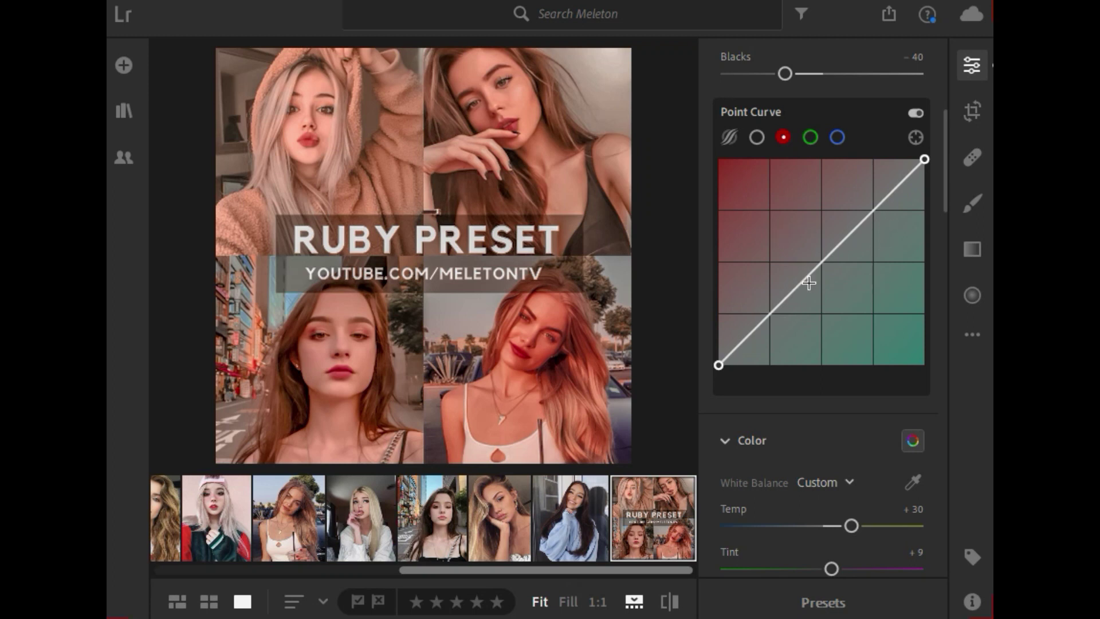
{"action": "left_click", "coordinate": [809, 137]}
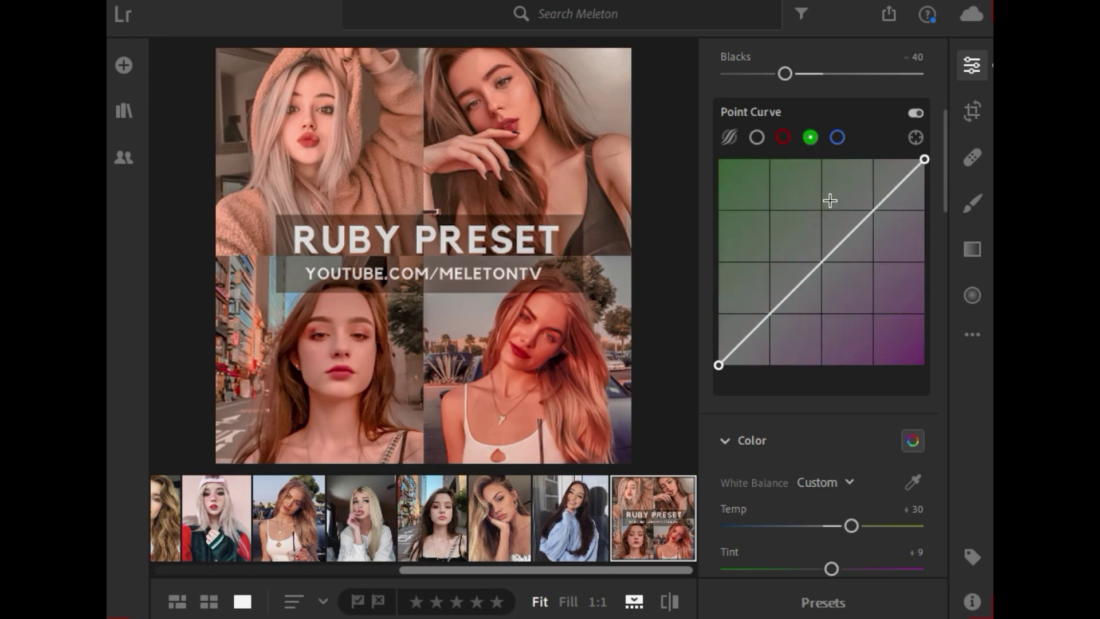
{"action": "left_click", "coordinate": [835, 136]}
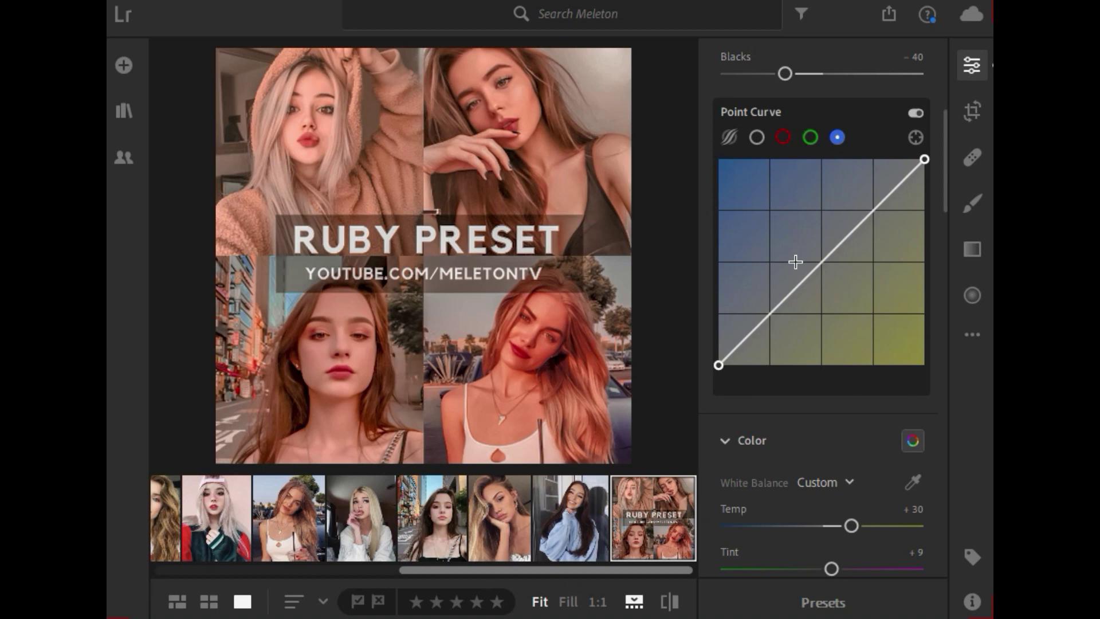
- Examine the collage's white balance, vibrance and saturation settings, and compare the edited image with its original
{"action": "scroll", "coordinate": [945, 182], "scroll_direction": "down", "scroll_amount": 1}
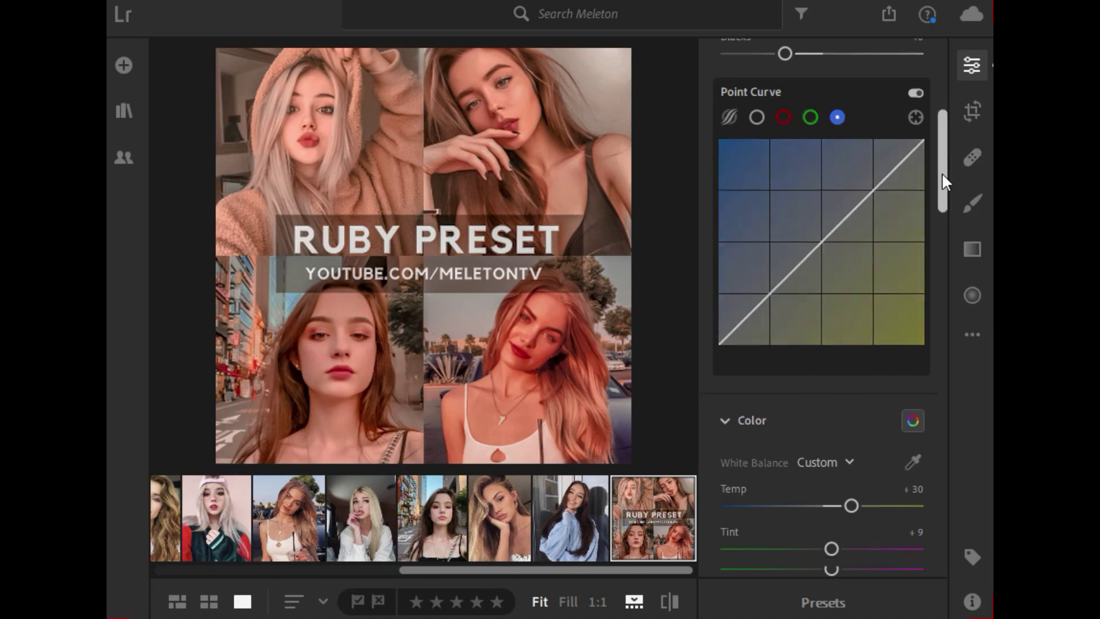
{"action": "left_click_drag", "start_coordinate": [942, 173], "coordinate": [936, 226]}
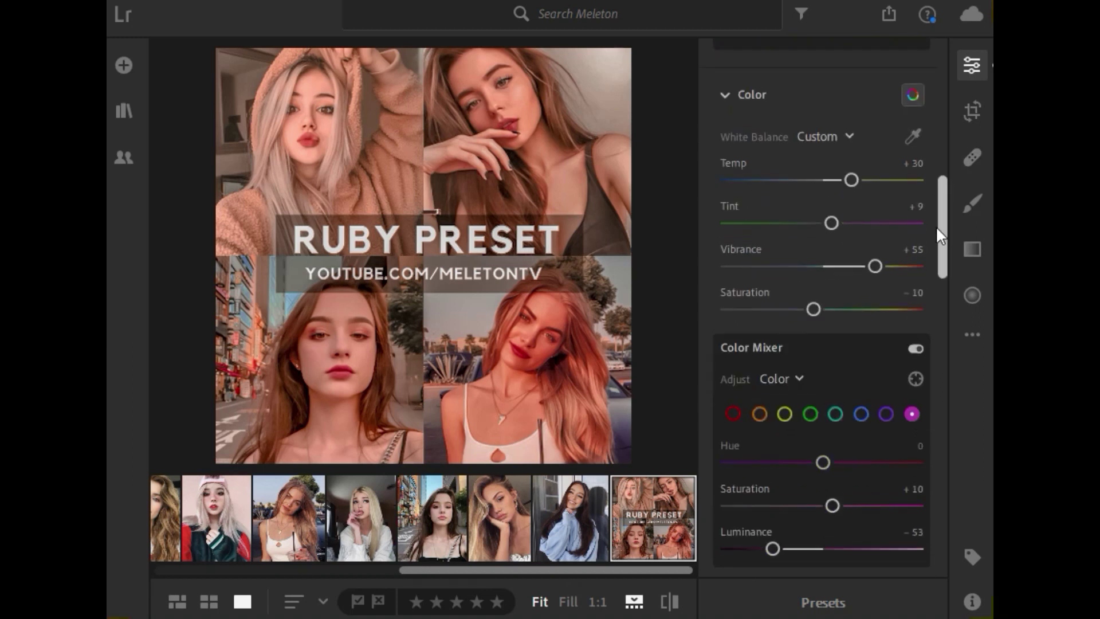
{"action": "left_click", "coordinate": [668, 602]}
{"action": "left_click", "coordinate": [667, 601]}
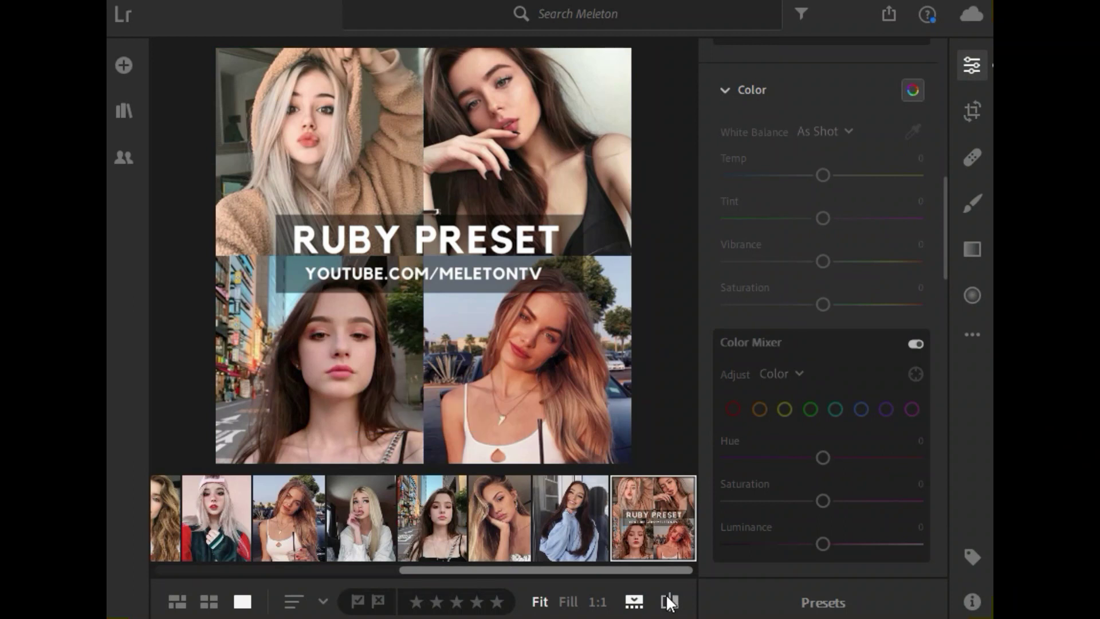
{"action": "left_click", "coordinate": [668, 602]}
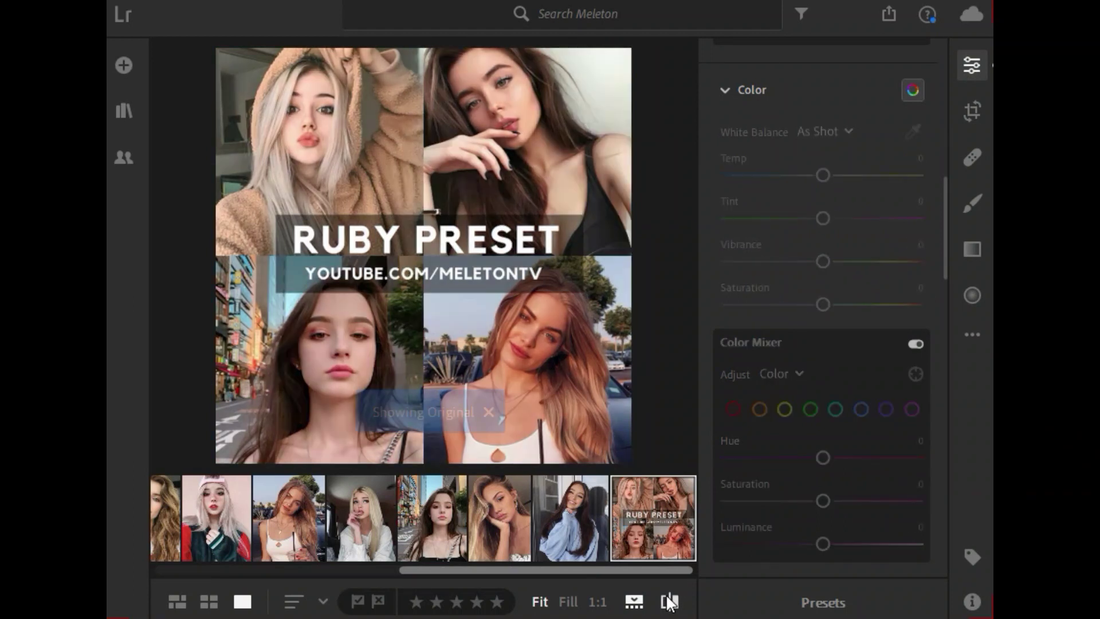
{"action": "left_click", "coordinate": [667, 602]}
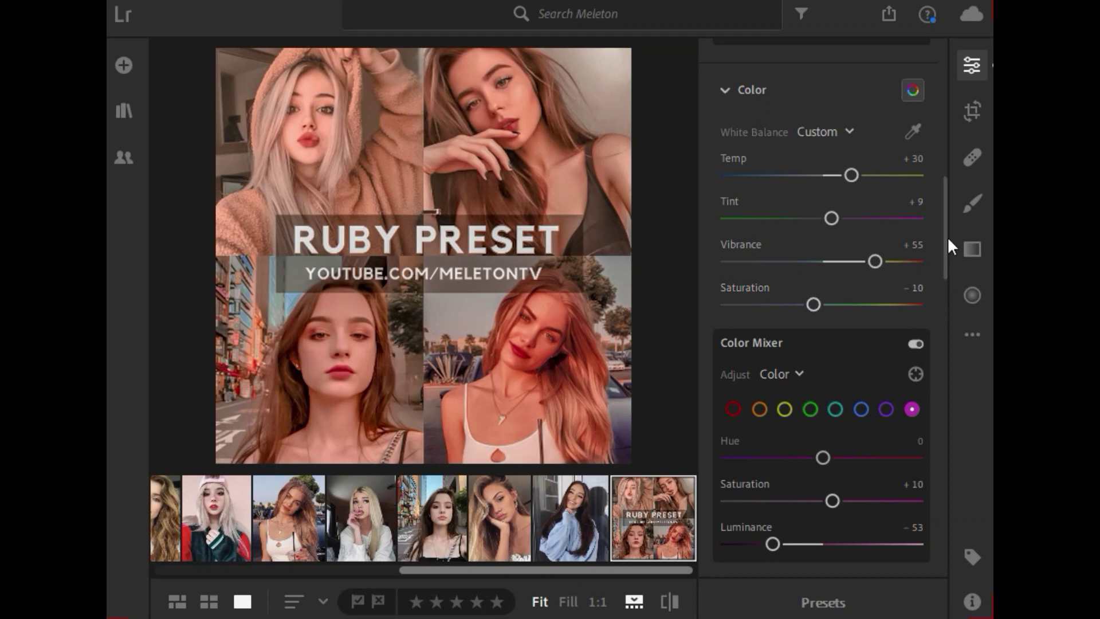
- Examine the Color Mixer's hue, saturation and luminance for every colour from red through magenta
{"action": "left_click_drag", "start_coordinate": [945, 232], "coordinate": [937, 288]}
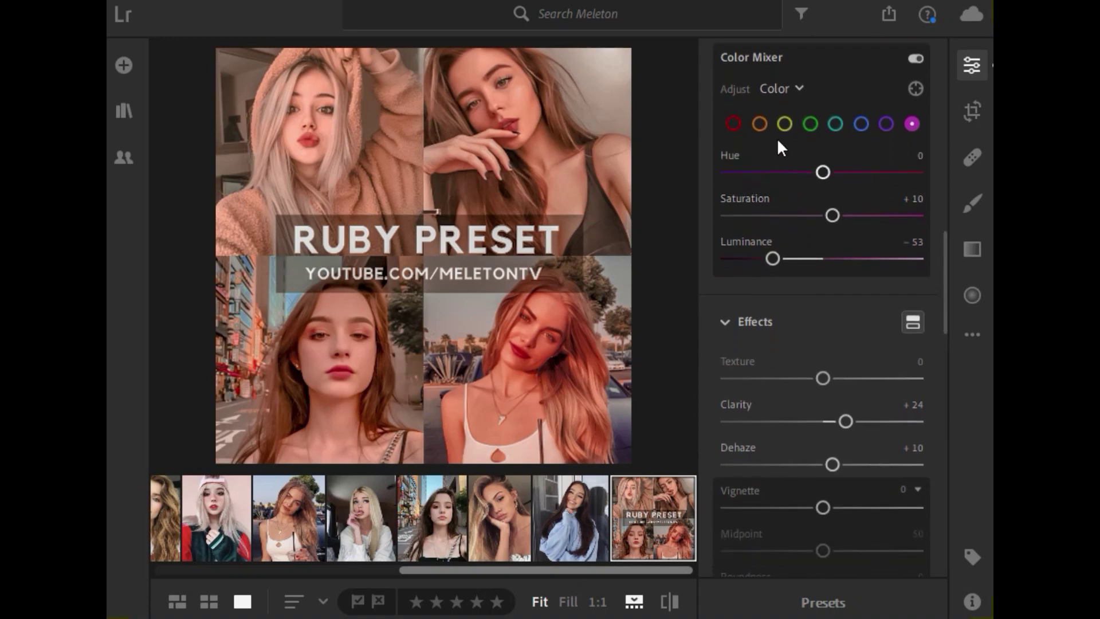
{"action": "left_click", "coordinate": [733, 124]}
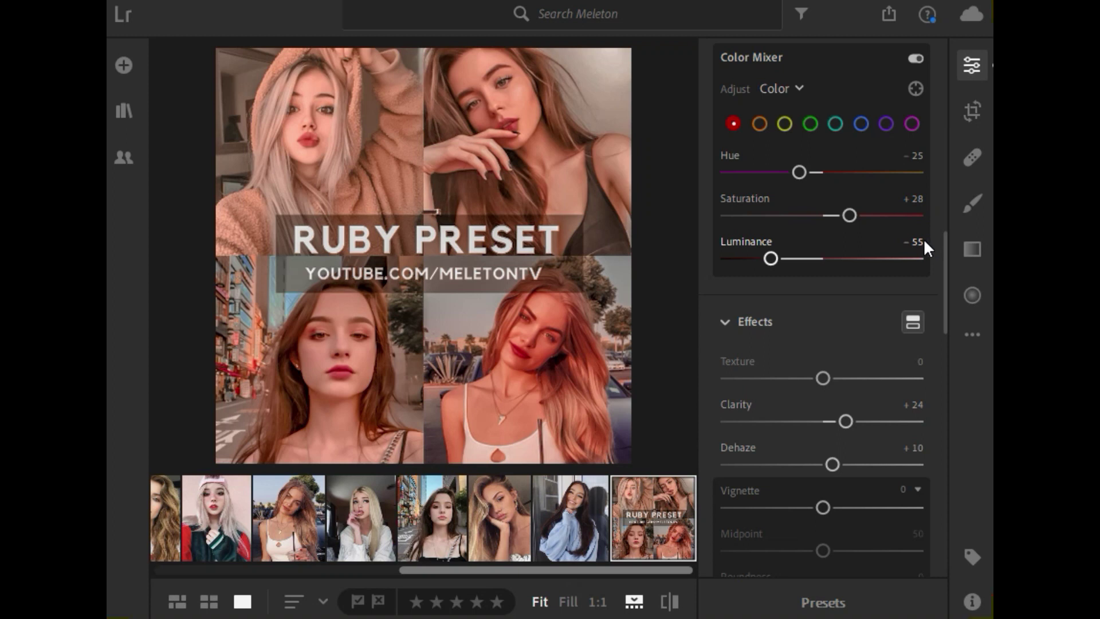
{"action": "left_click", "coordinate": [761, 123]}
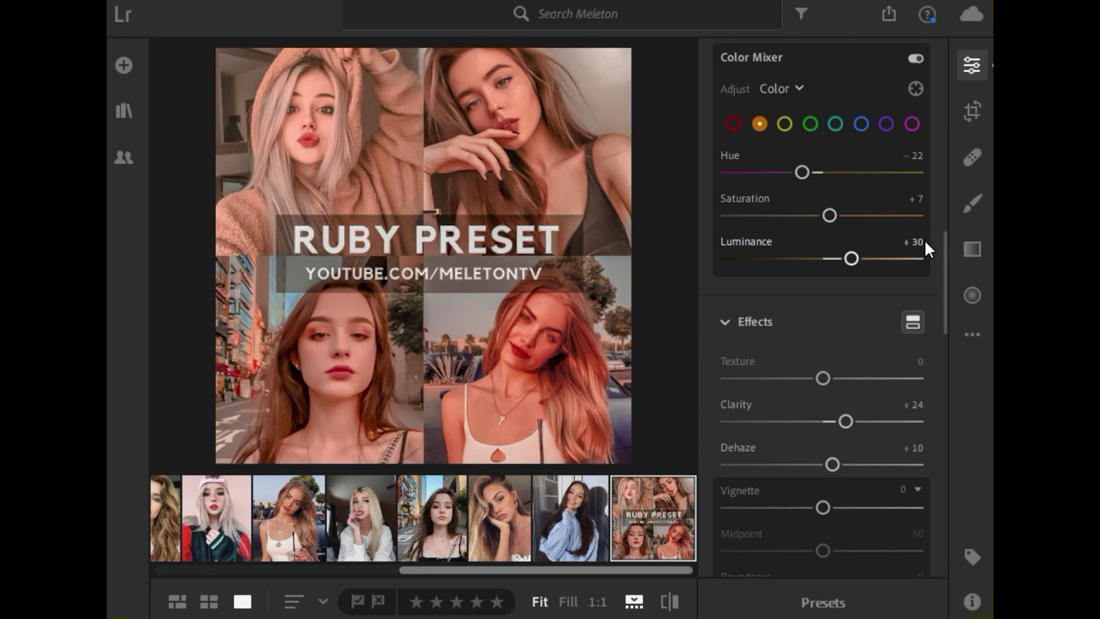
{"action": "left_click", "coordinate": [785, 125]}
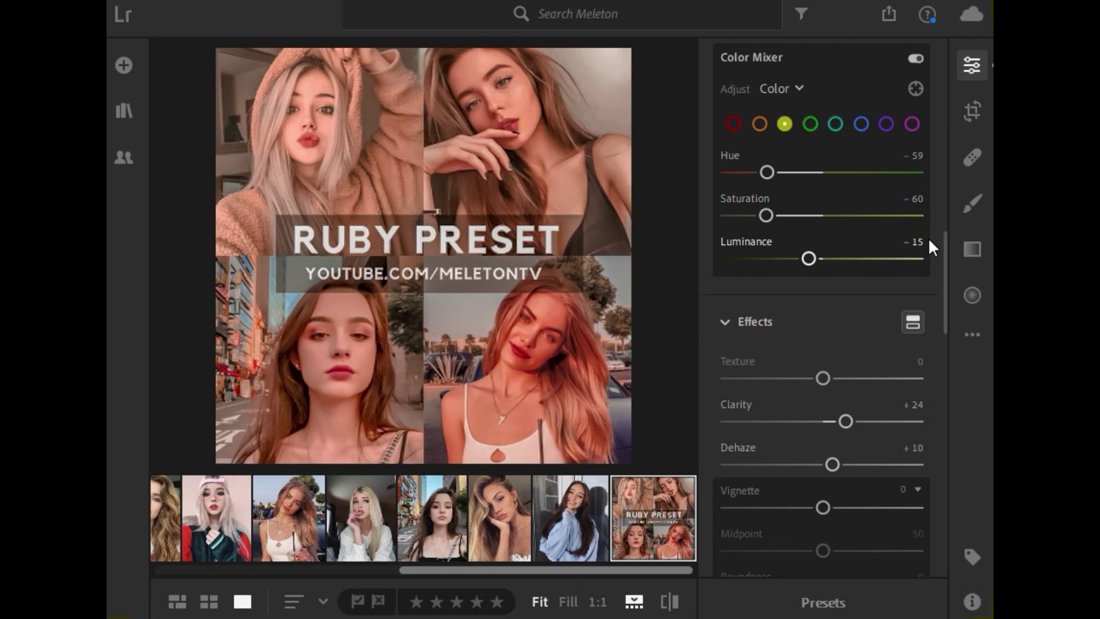
{"action": "left_click", "coordinate": [810, 123]}
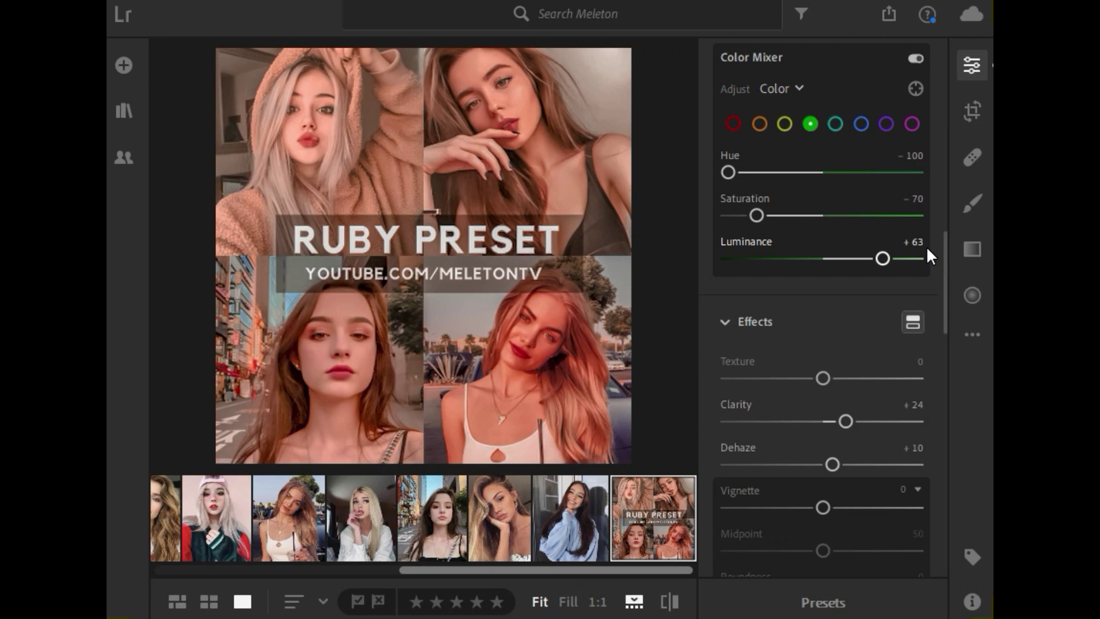
{"action": "left_click", "coordinate": [836, 124]}
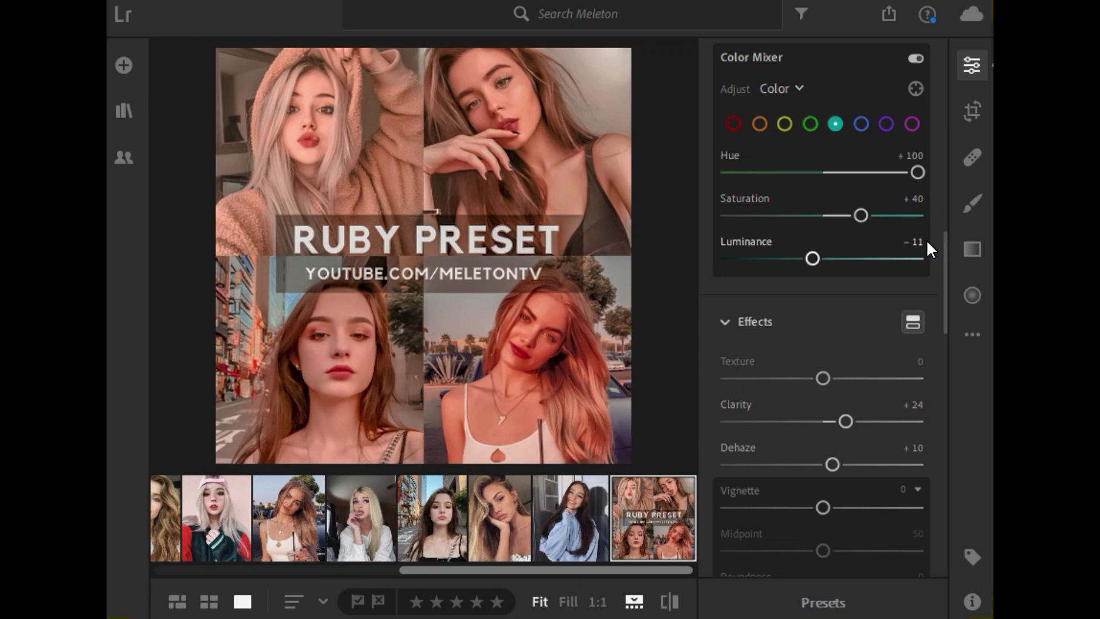
{"action": "left_click", "coordinate": [861, 123]}
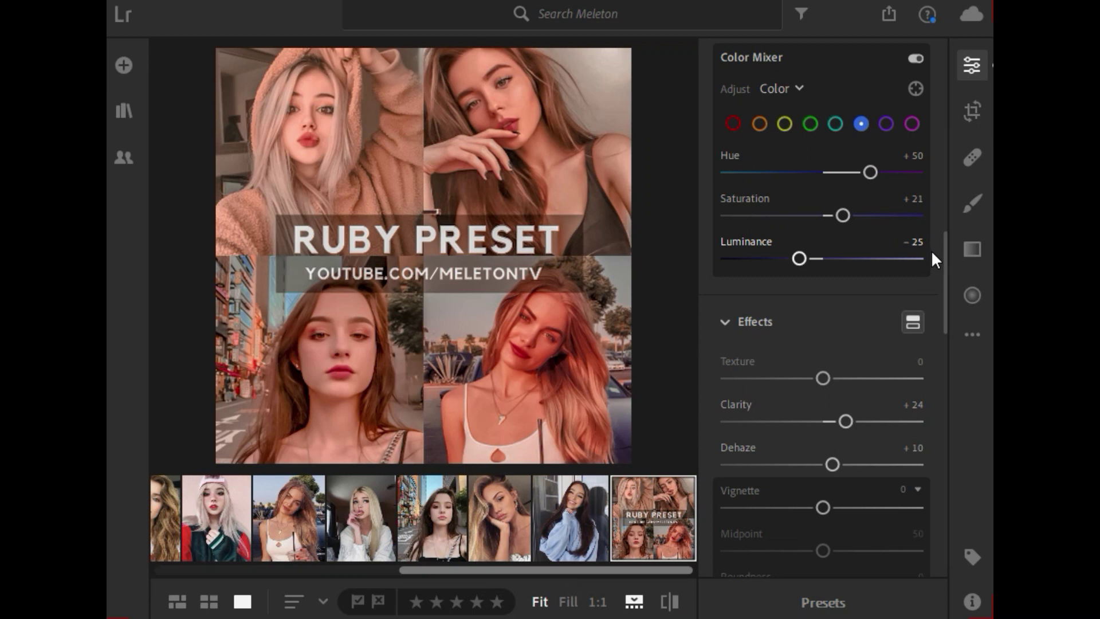
{"action": "left_click", "coordinate": [889, 123]}
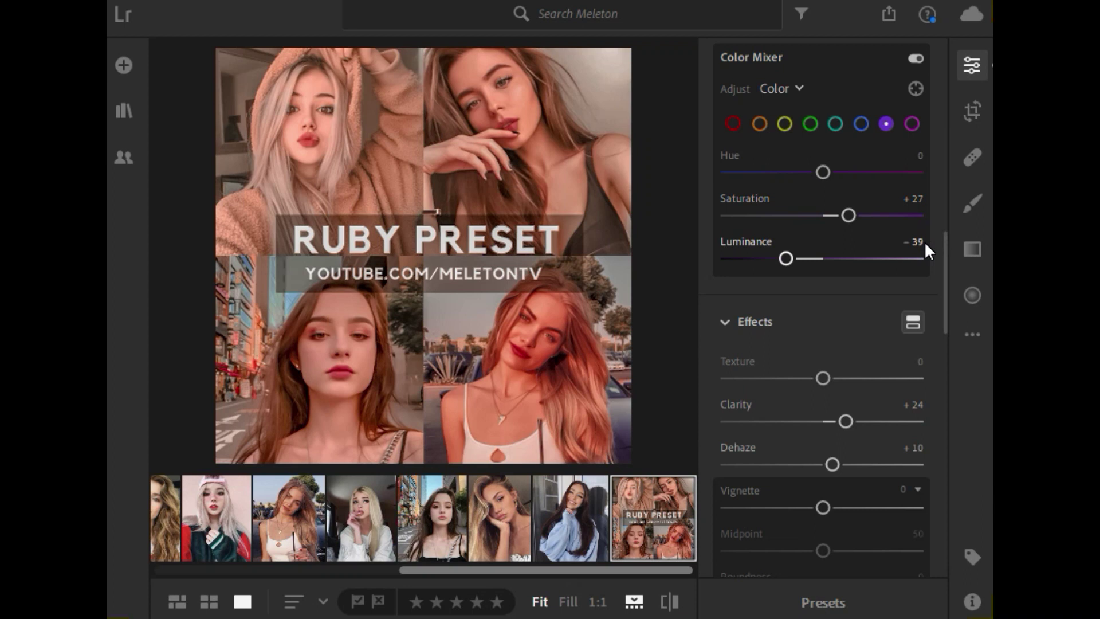
{"action": "left_click", "coordinate": [913, 121]}
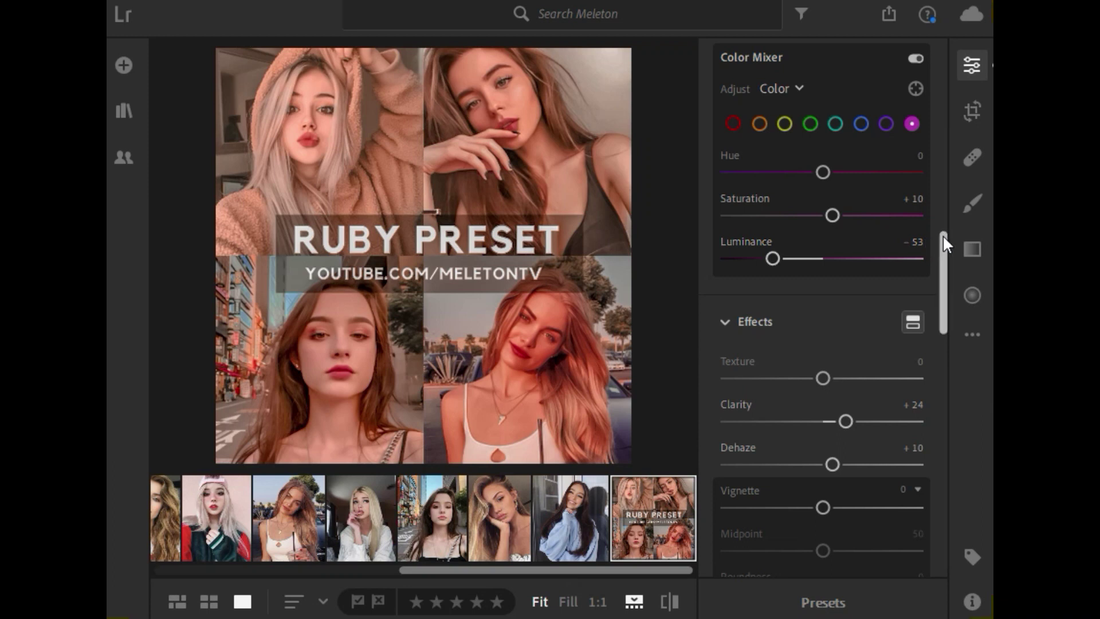
- Examine the collage's Effects, Split Toning and Detail settings, including sharpening and noise reduction
{"action": "left_click_drag", "start_coordinate": [943, 235], "coordinate": [938, 291]}
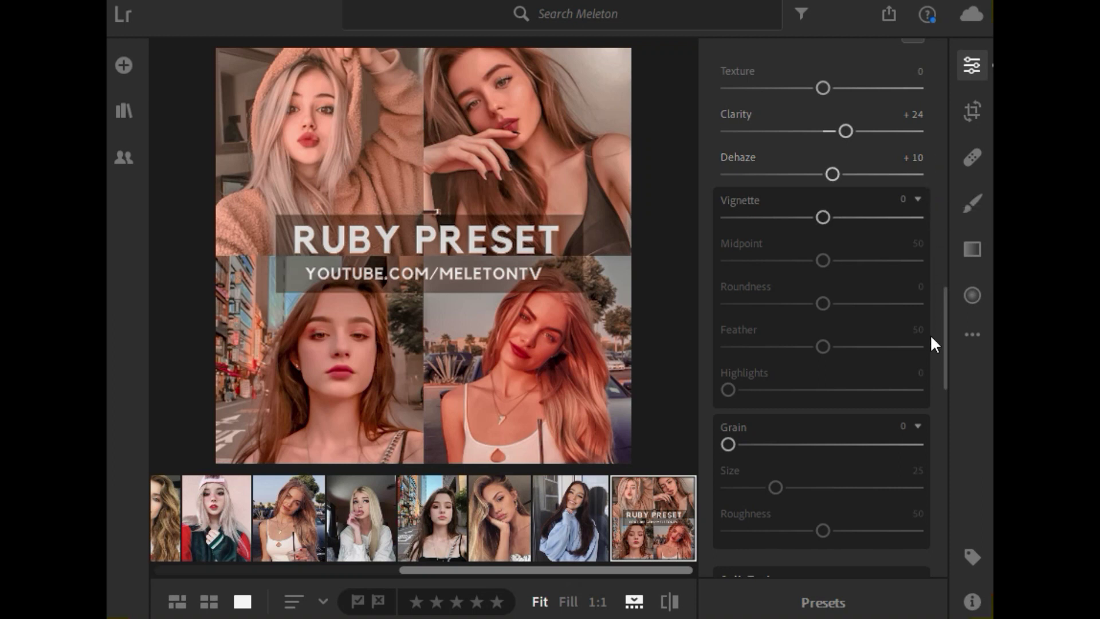
{"action": "left_click_drag", "start_coordinate": [944, 336], "coordinate": [939, 422]}
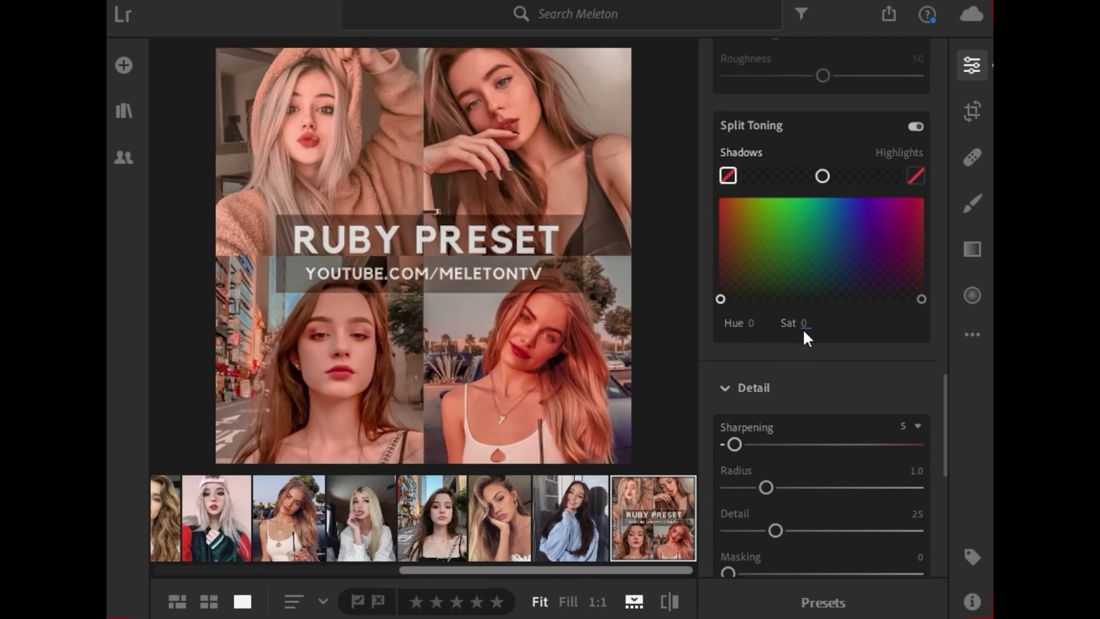
{"action": "left_click_drag", "start_coordinate": [945, 376], "coordinate": [941, 436]}
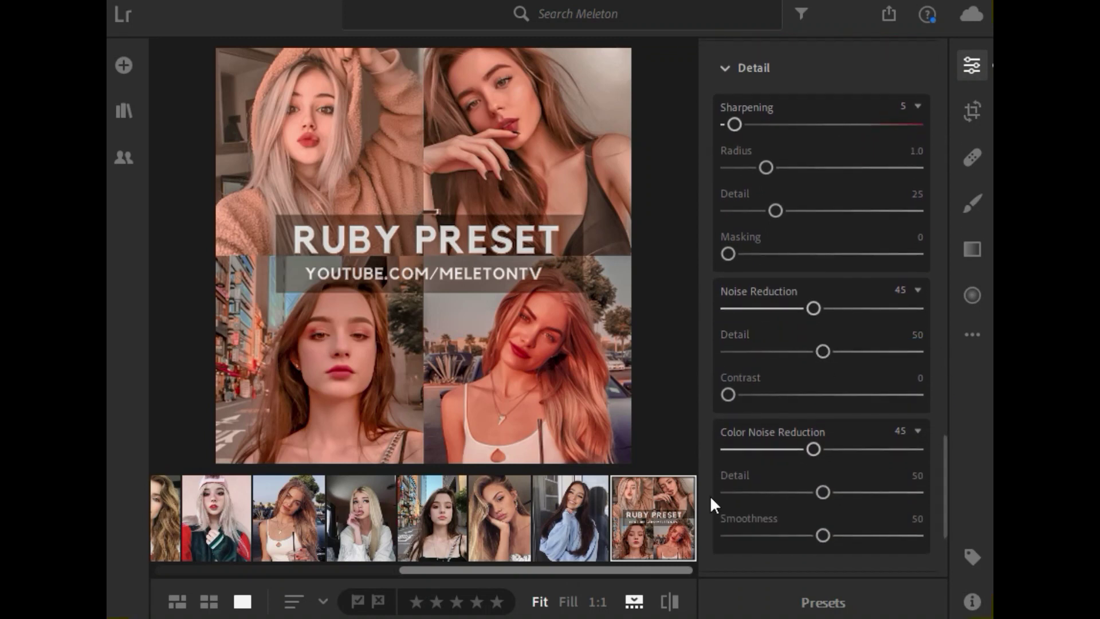
- Switch between the original and edited collage to compare the full preset's effect
{"action": "left_click", "coordinate": [670, 600]}
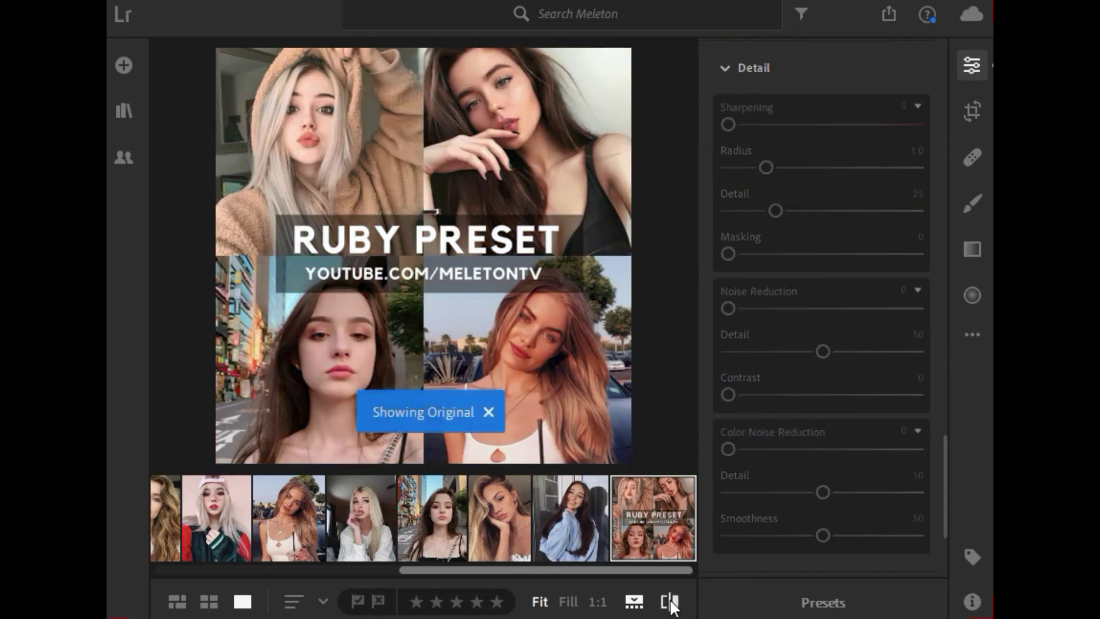
{"action": "left_click", "coordinate": [671, 599]}
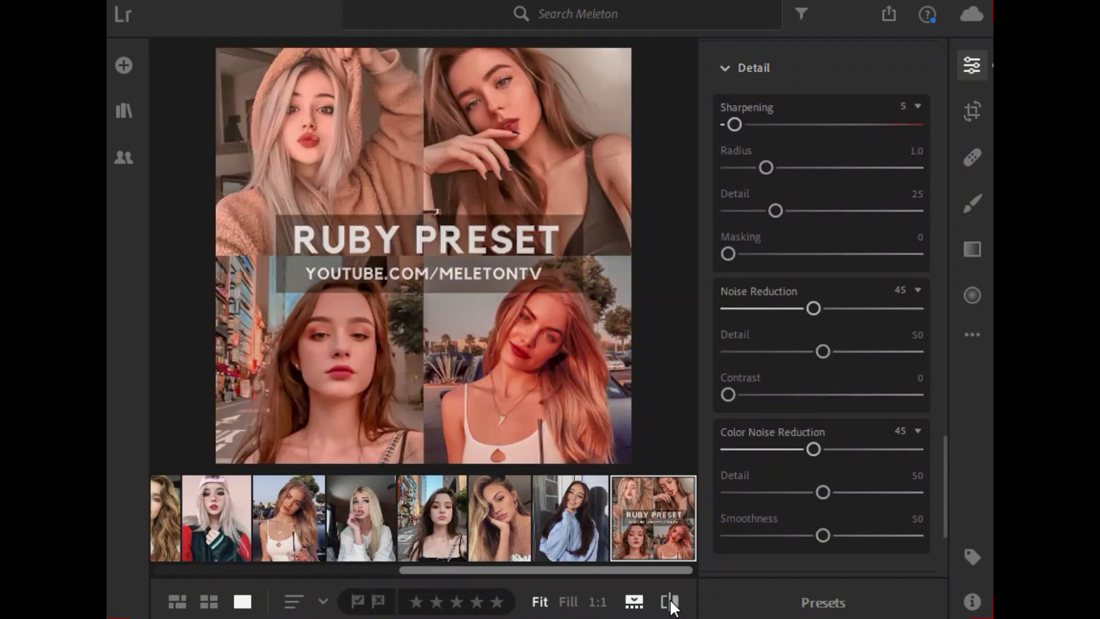
{"action": "left_click", "coordinate": [670, 601]}
{"action": "left_click", "coordinate": [670, 603]}
- Copy the edit settings of the RUBY PRESET collage
{"action": "left_click_drag", "start_coordinate": [943, 490], "coordinate": [957, 82]}
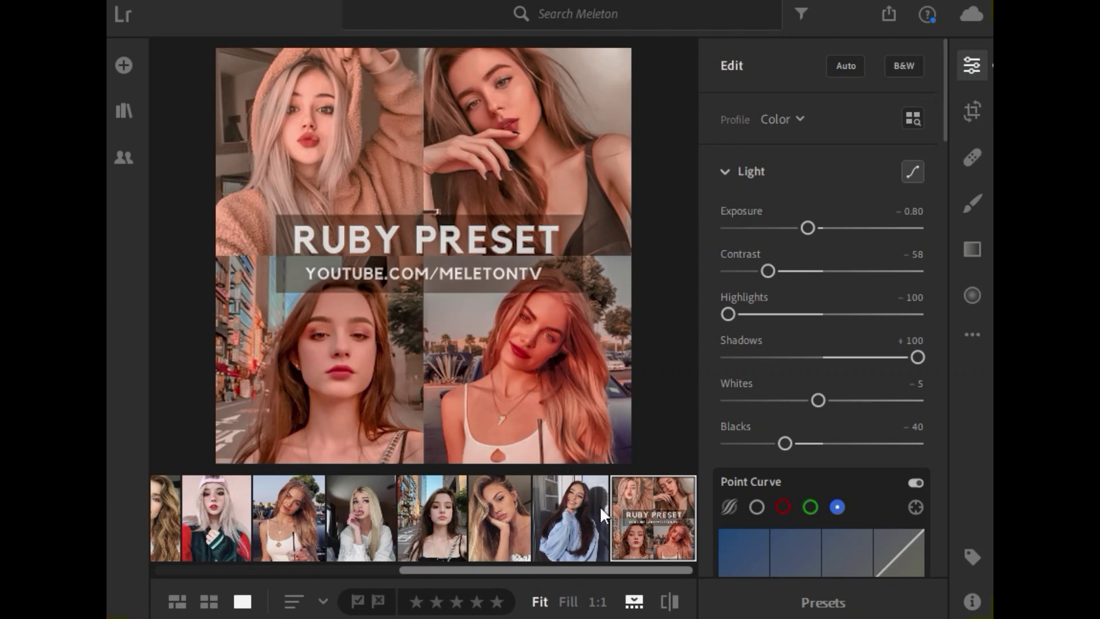
{"action": "left_click", "coordinate": [974, 336]}
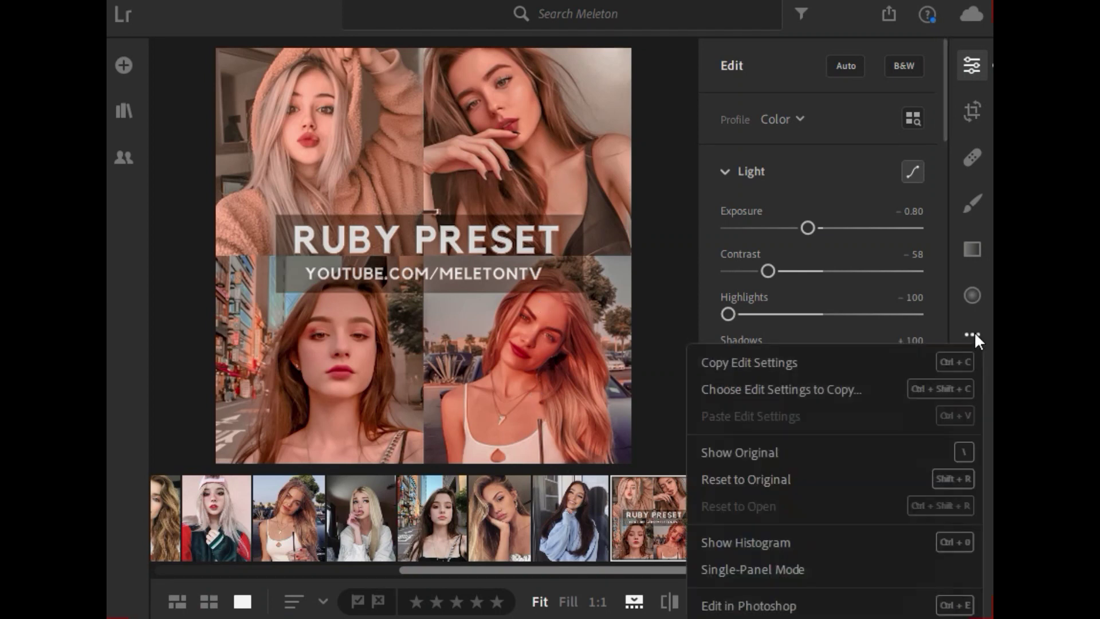
{"action": "left_click", "coordinate": [831, 361]}
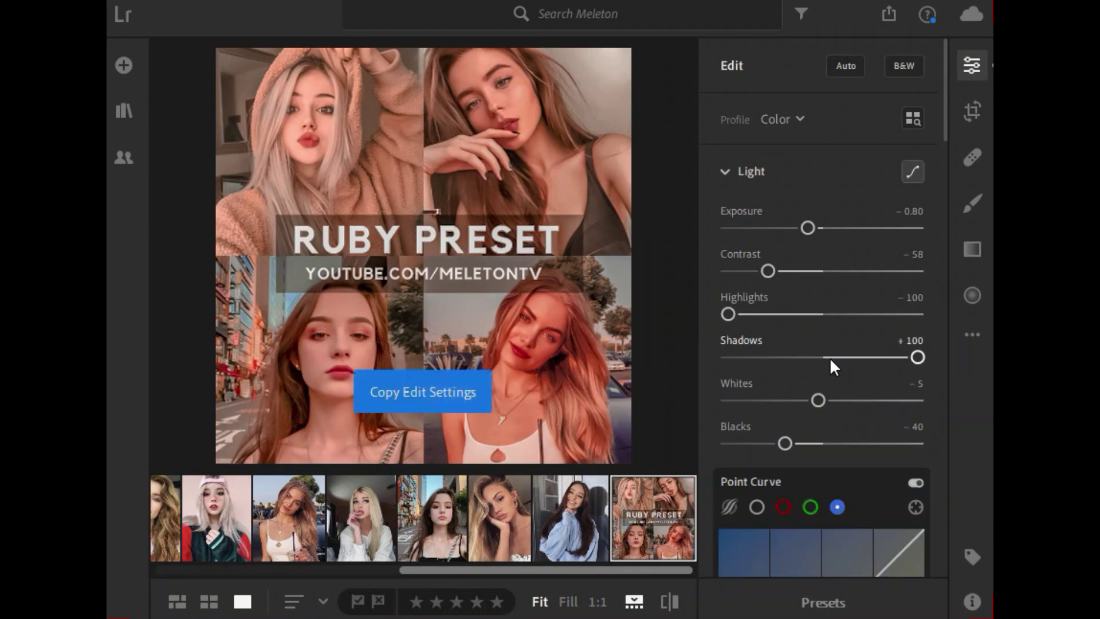
- Paste the copied edit settings onto the photo of the smiling woman in the light blue sweater
{"action": "left_click", "coordinate": [572, 503]}
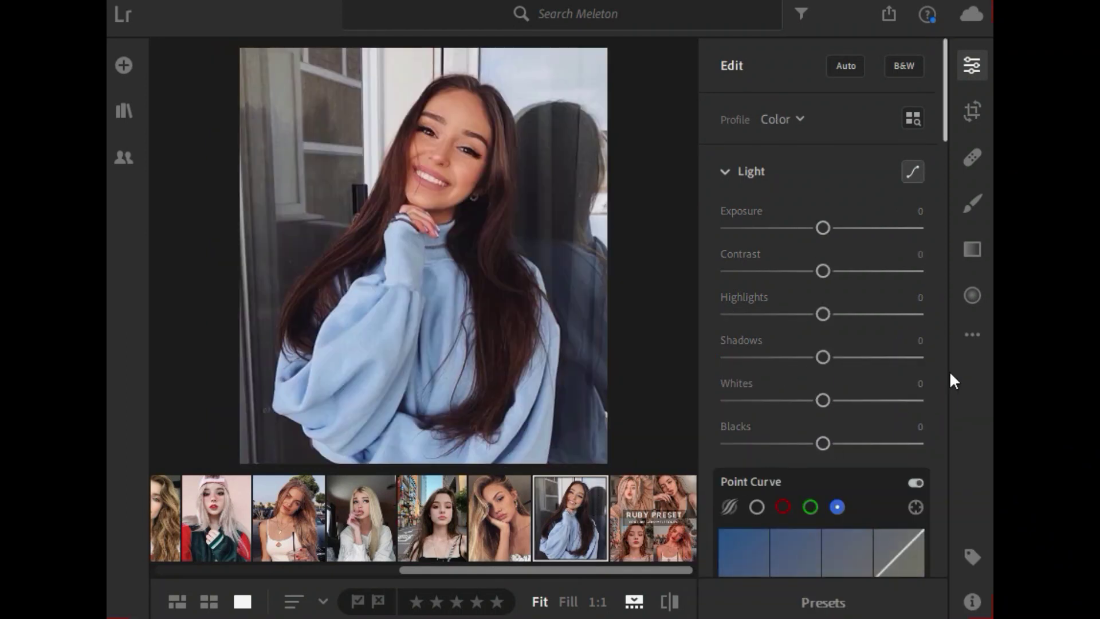
{"action": "left_click", "coordinate": [975, 335]}
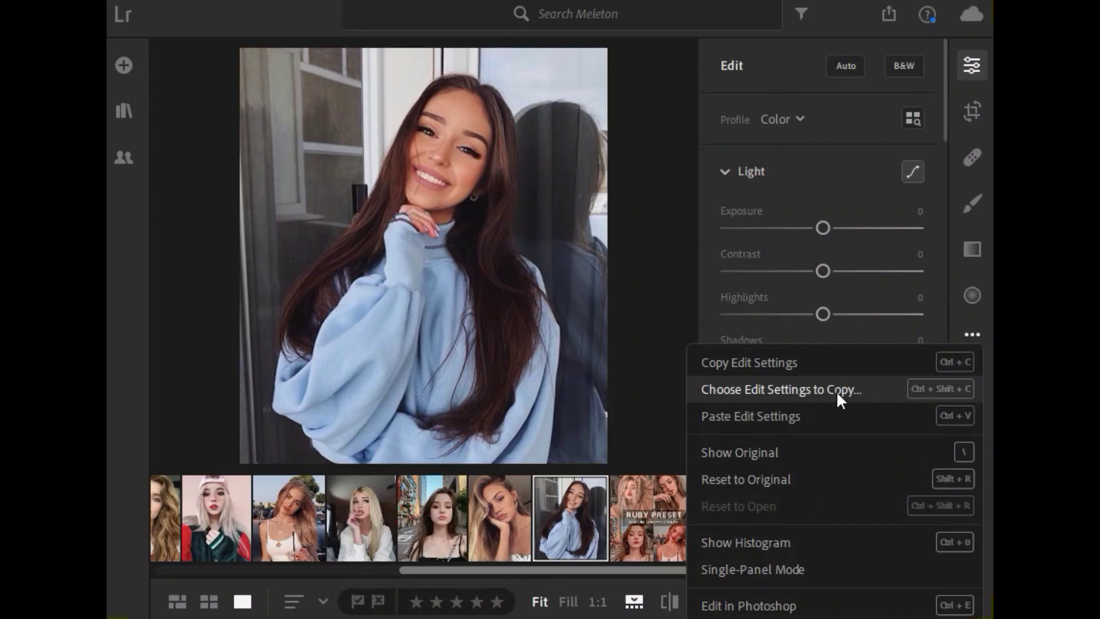
{"action": "left_click", "coordinate": [825, 416]}
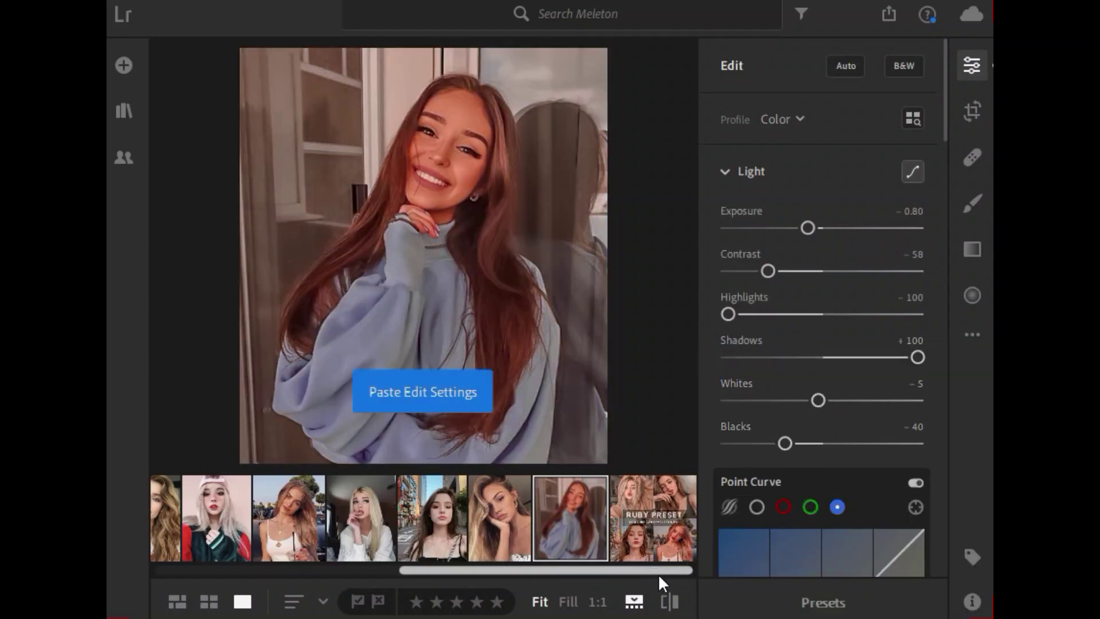
- Compare the blue sweater photo's pasted edit with its original, ending on the edited version
{"action": "left_click", "coordinate": [669, 604]}
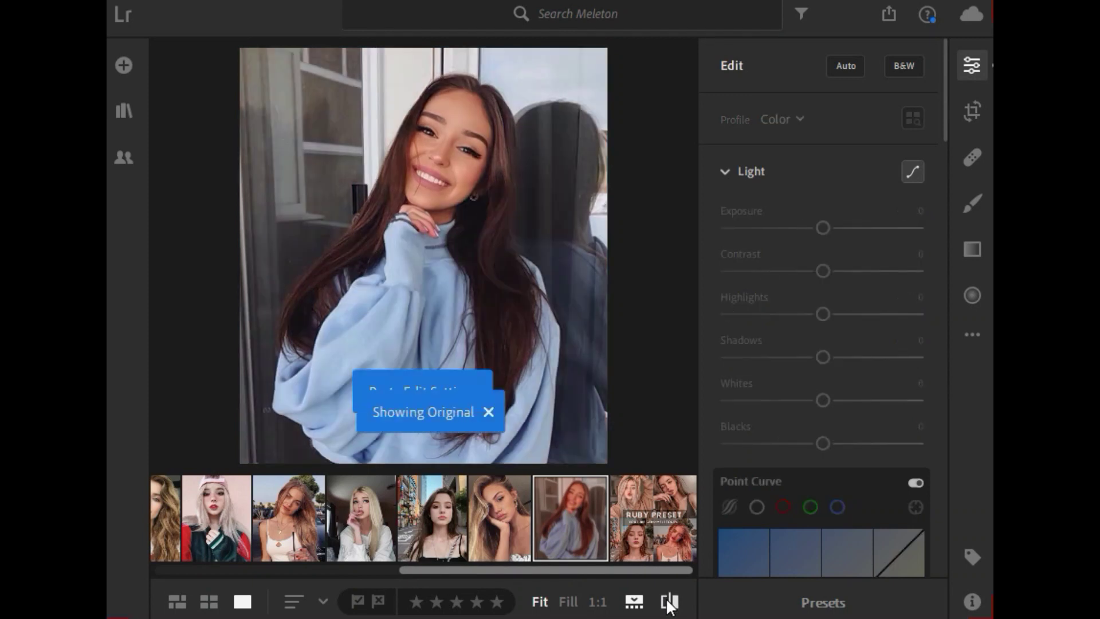
{"action": "left_click", "coordinate": [669, 604]}
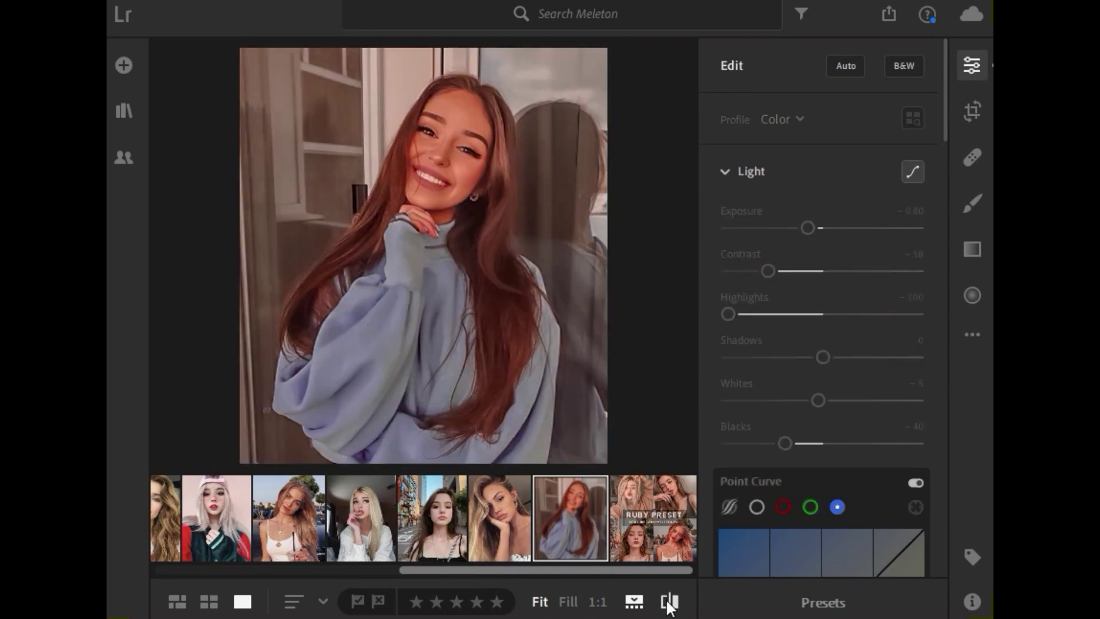
{"action": "left_click", "coordinate": [668, 603]}
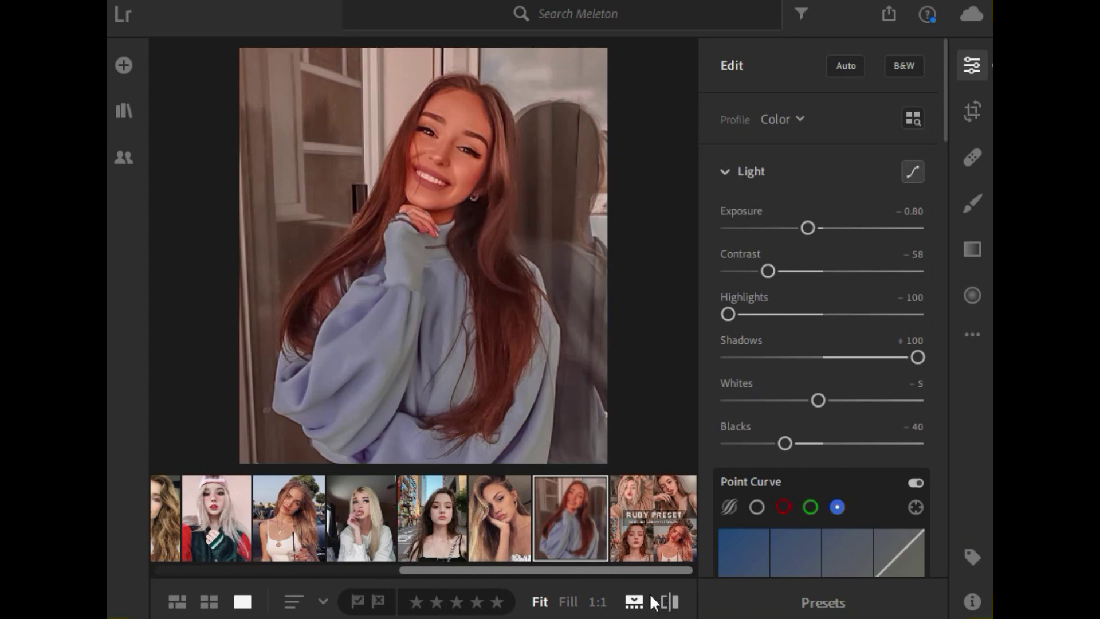
- Paste the copied edit settings onto the photo of the blonde woman with gold earrings resting her head on her hand
{"action": "left_click", "coordinate": [494, 507]}
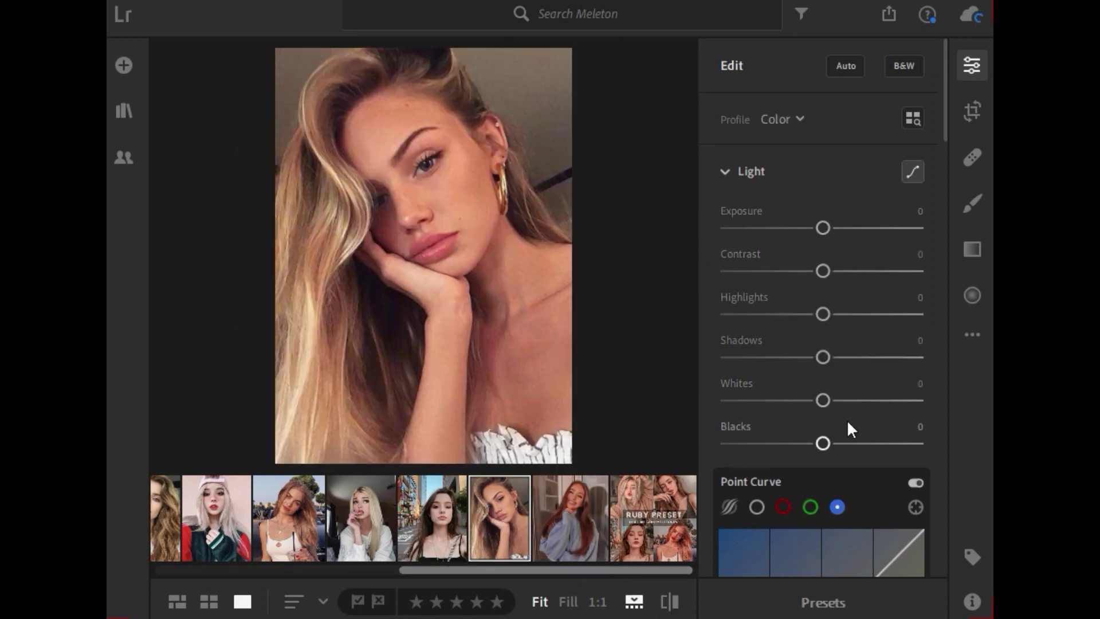
{"action": "left_click", "coordinate": [973, 336]}
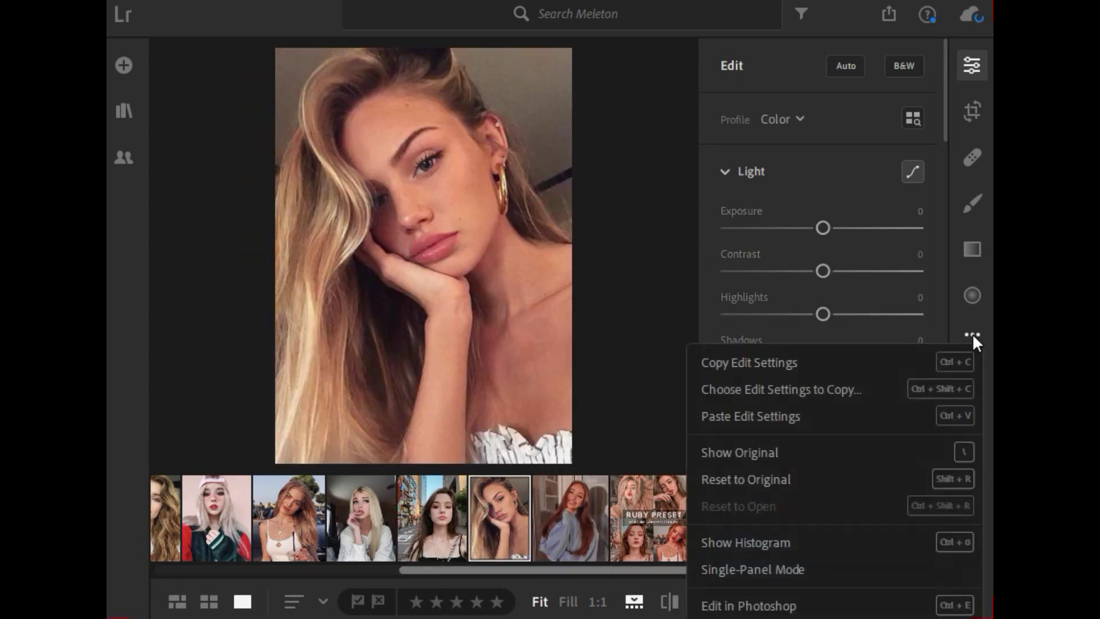
{"action": "left_click", "coordinate": [815, 407]}
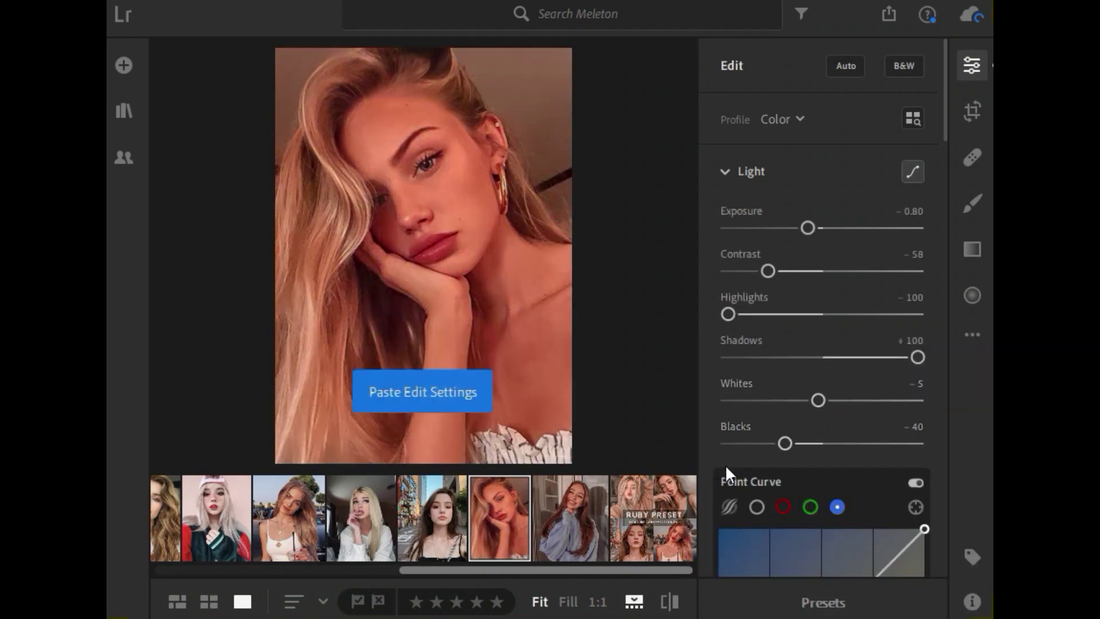
- Compare the pasted edit on the gold earrings portrait with its original
{"action": "left_click", "coordinate": [670, 601]}
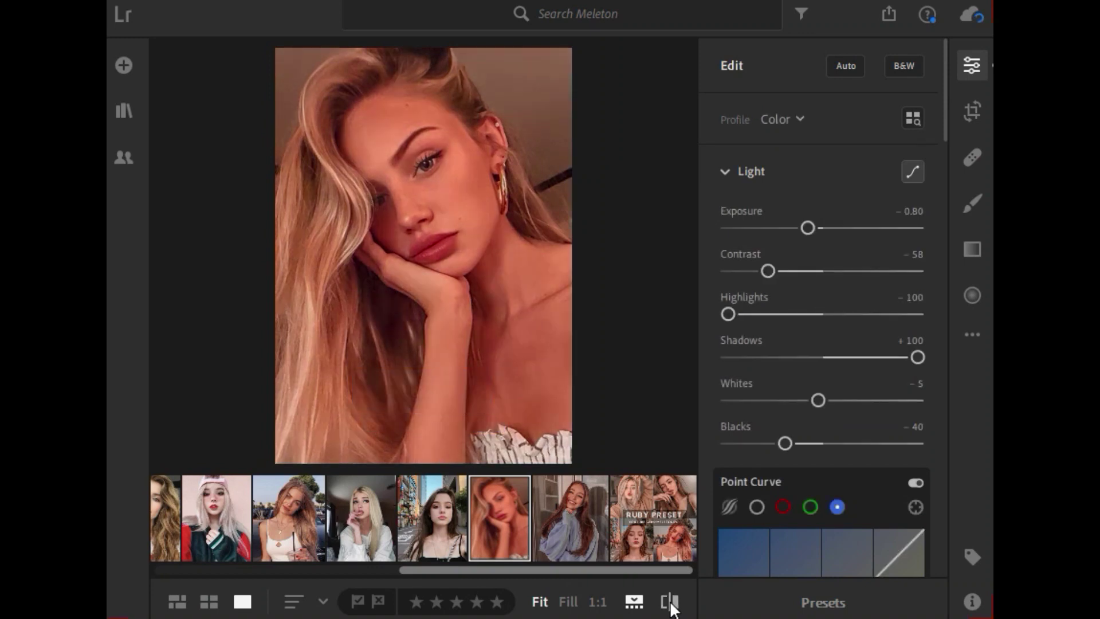
{"action": "left_click", "coordinate": [670, 602]}
{"action": "left_click", "coordinate": [670, 602]}
- Paste the copied edit settings onto the city street selfie of the dark-haired woman in a black top
{"action": "left_click", "coordinate": [439, 525]}
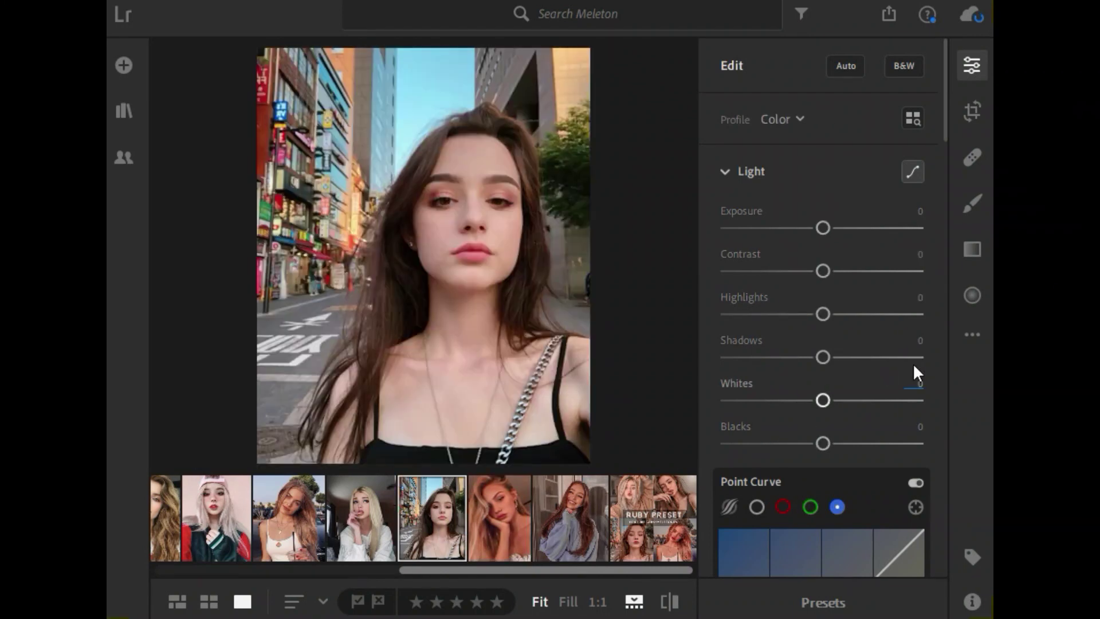
{"action": "left_click", "coordinate": [972, 335]}
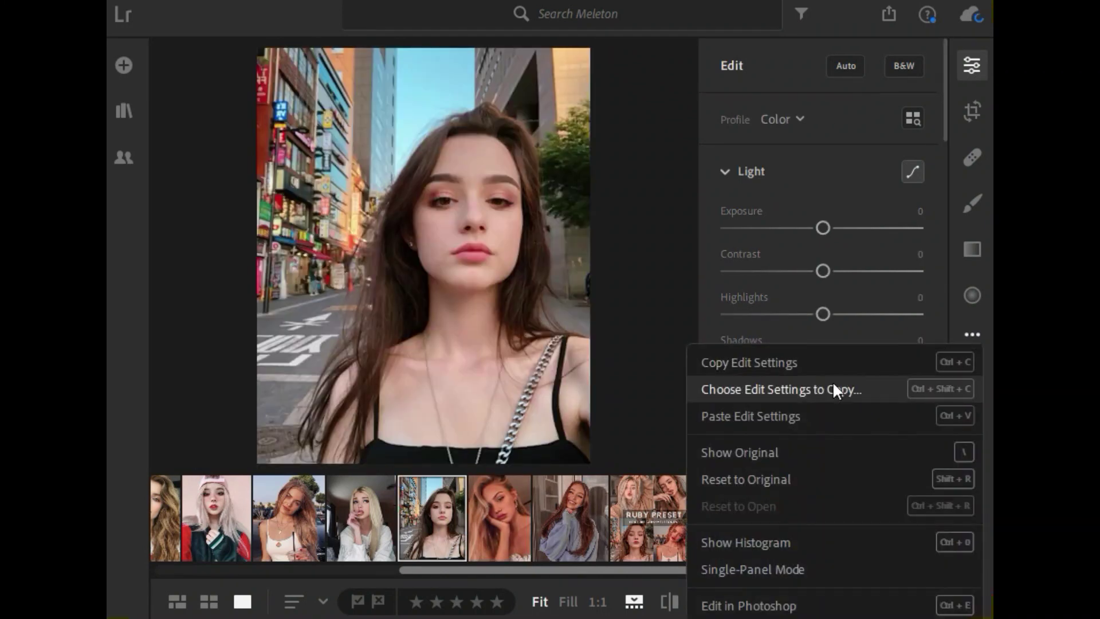
{"action": "left_click", "coordinate": [806, 418]}
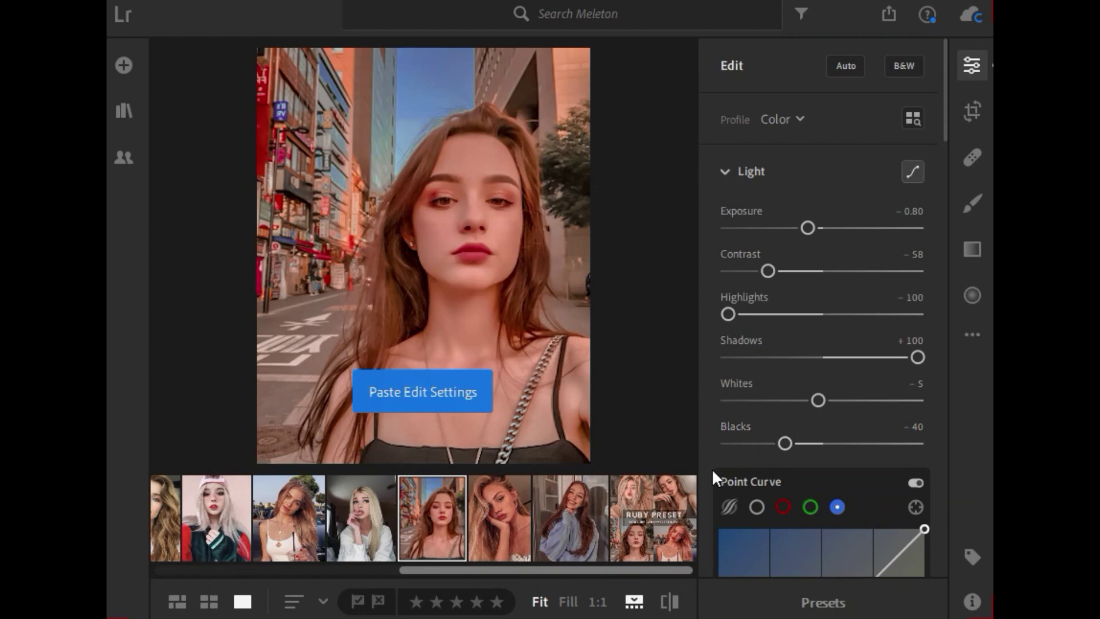
- Switch between the original and edited city street selfie, ending on the edited version
{"action": "left_click", "coordinate": [666, 600]}
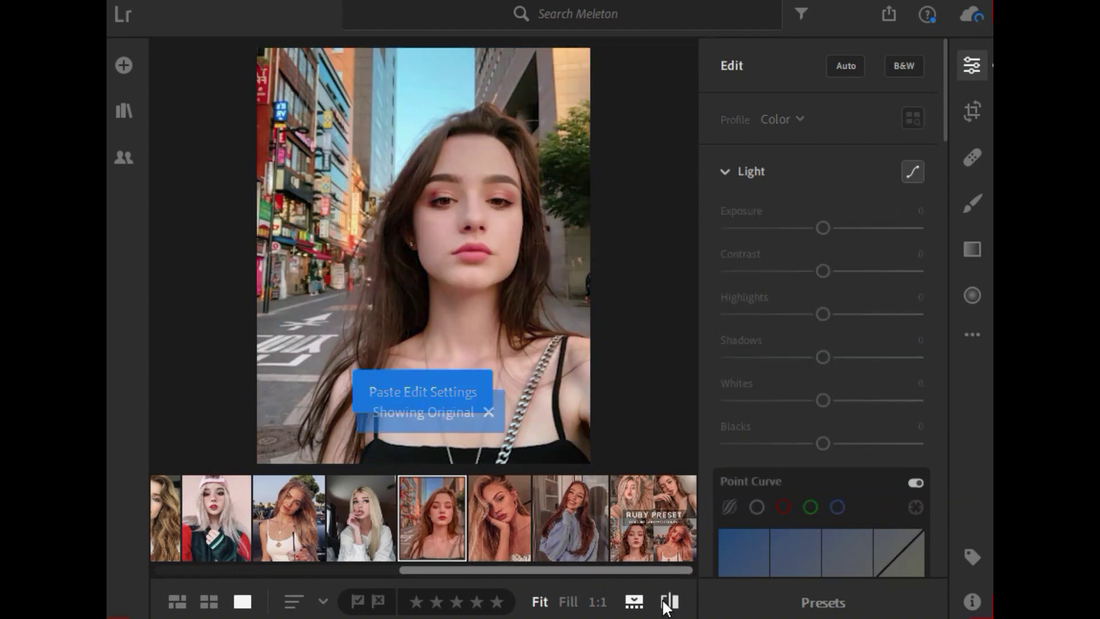
{"action": "left_click", "coordinate": [666, 601]}
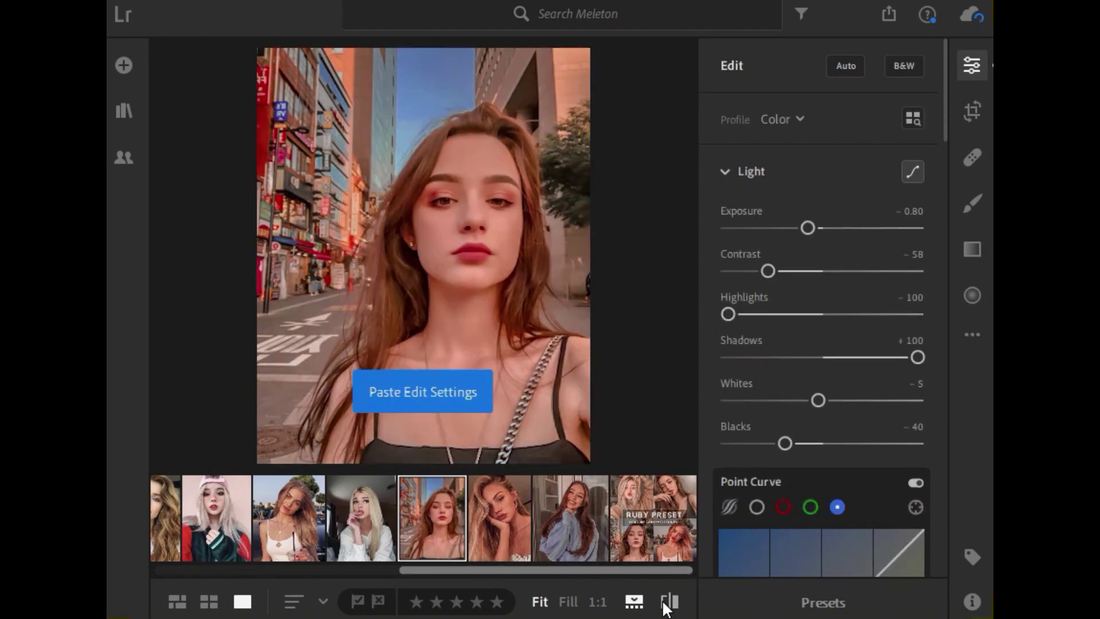
{"action": "left_click", "coordinate": [667, 601]}
{"action": "left_click", "coordinate": [668, 602]}
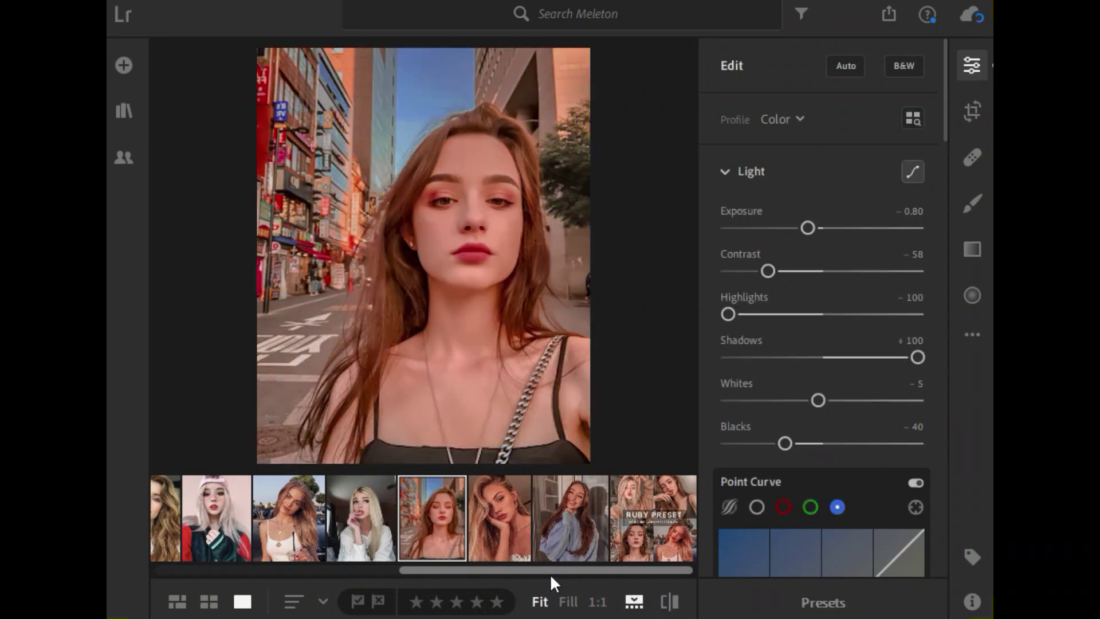
- Paste the copied edit settings onto the photo of the blonde woman in the white sweatshirt and compare it with the original
{"action": "left_click", "coordinate": [377, 514]}
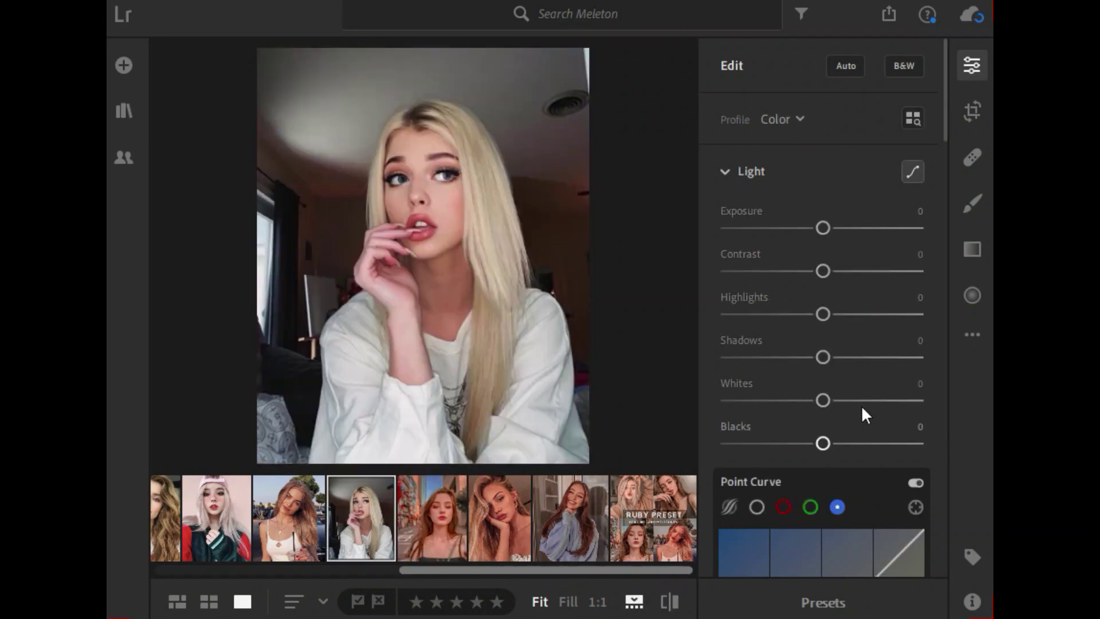
{"action": "left_click", "coordinate": [971, 334]}
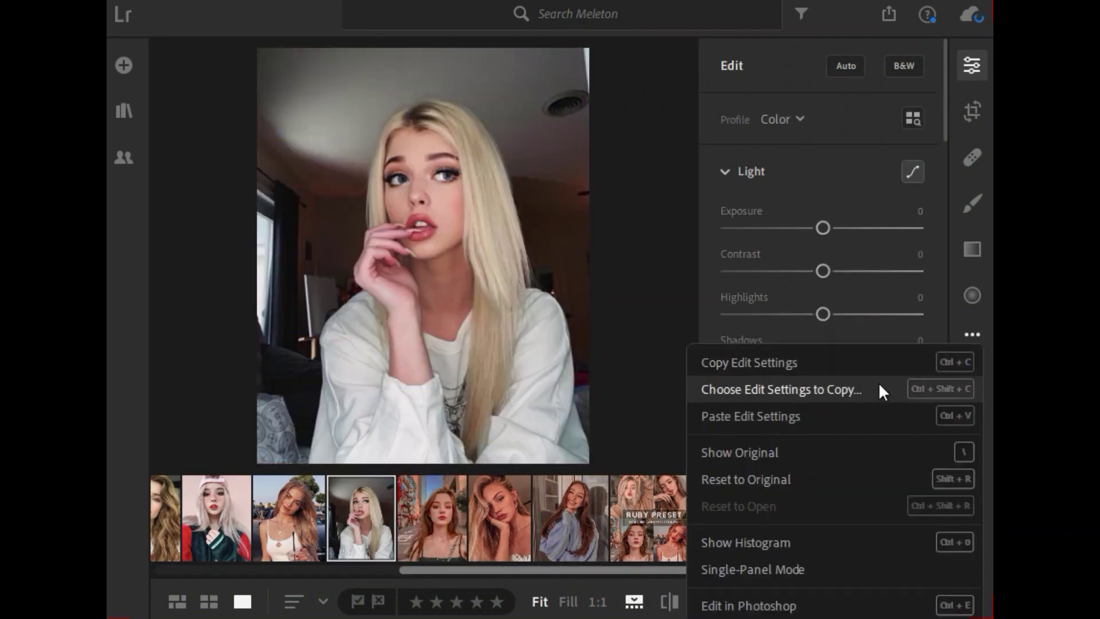
{"action": "left_click", "coordinate": [866, 416]}
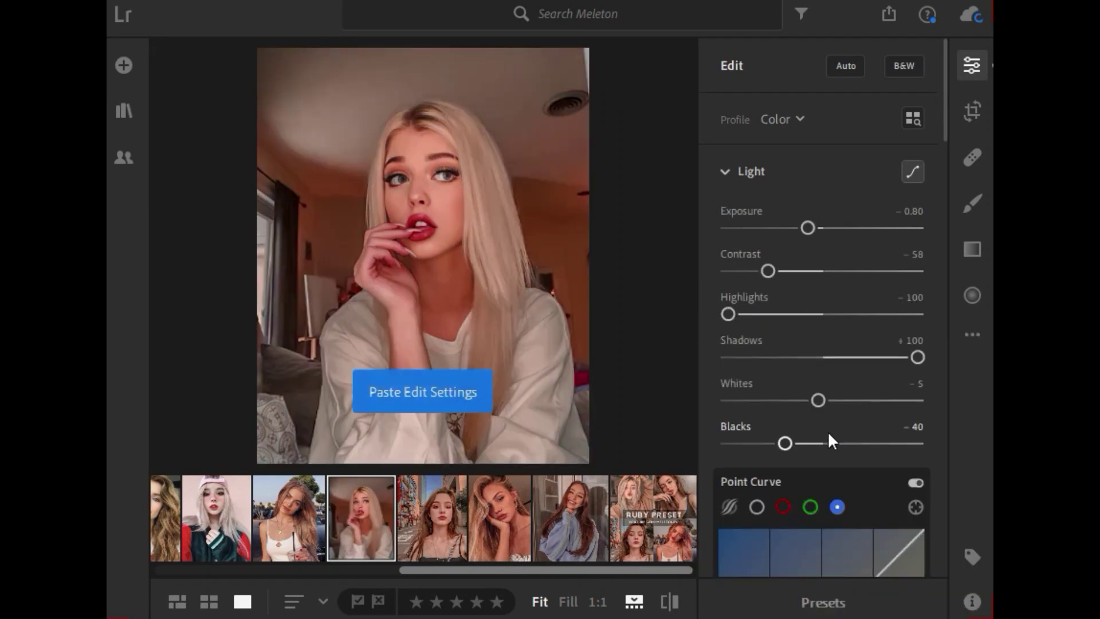
{"action": "left_click", "coordinate": [670, 602]}
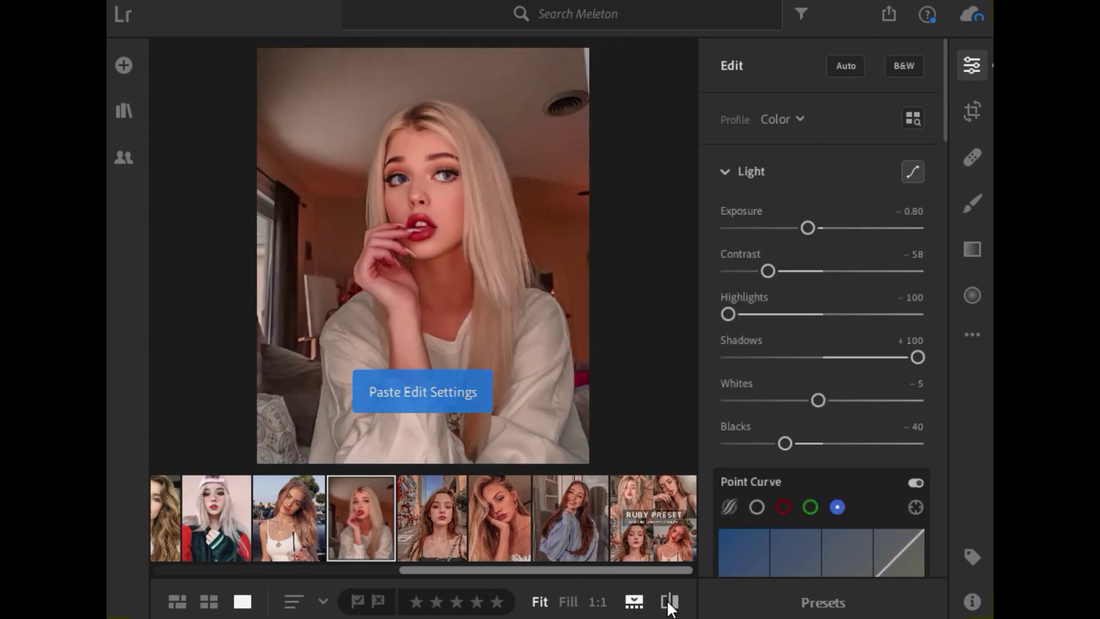
{"action": "left_click", "coordinate": [669, 602]}
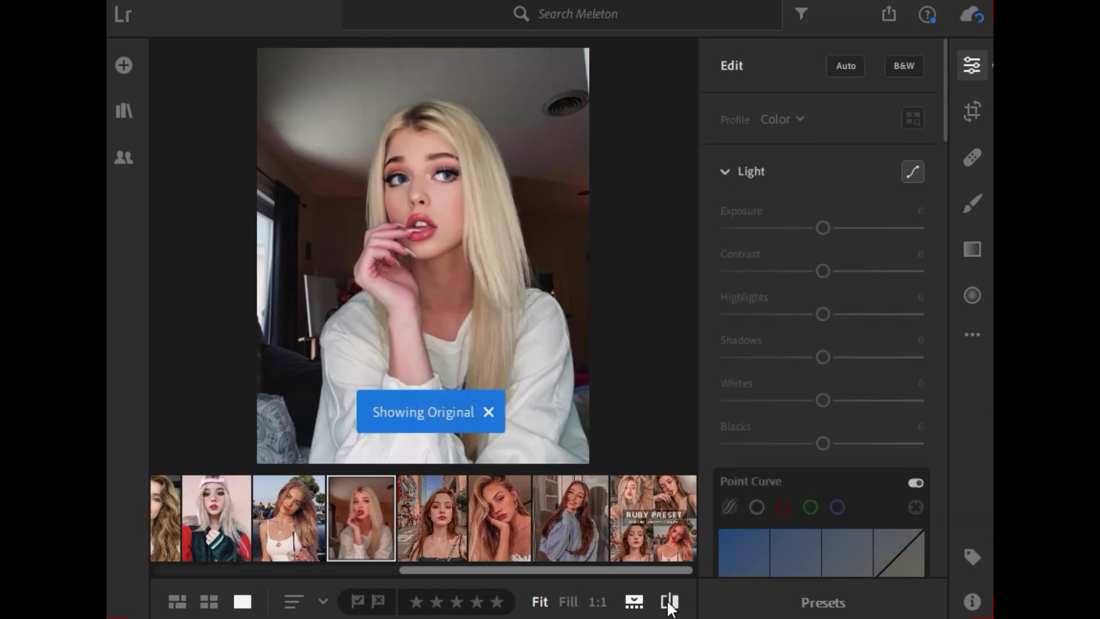
- Paste the copied edit settings onto the parking lot photo of the woman in a white tank top holding a drink
{"action": "left_click", "coordinate": [301, 506]}
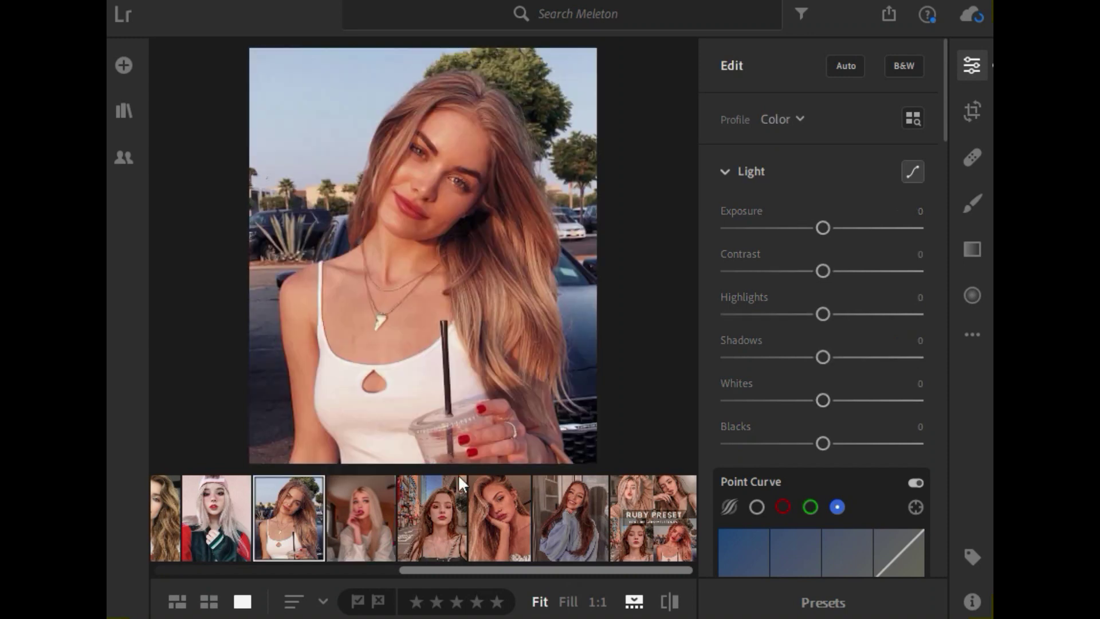
{"action": "left_click", "coordinate": [973, 335]}
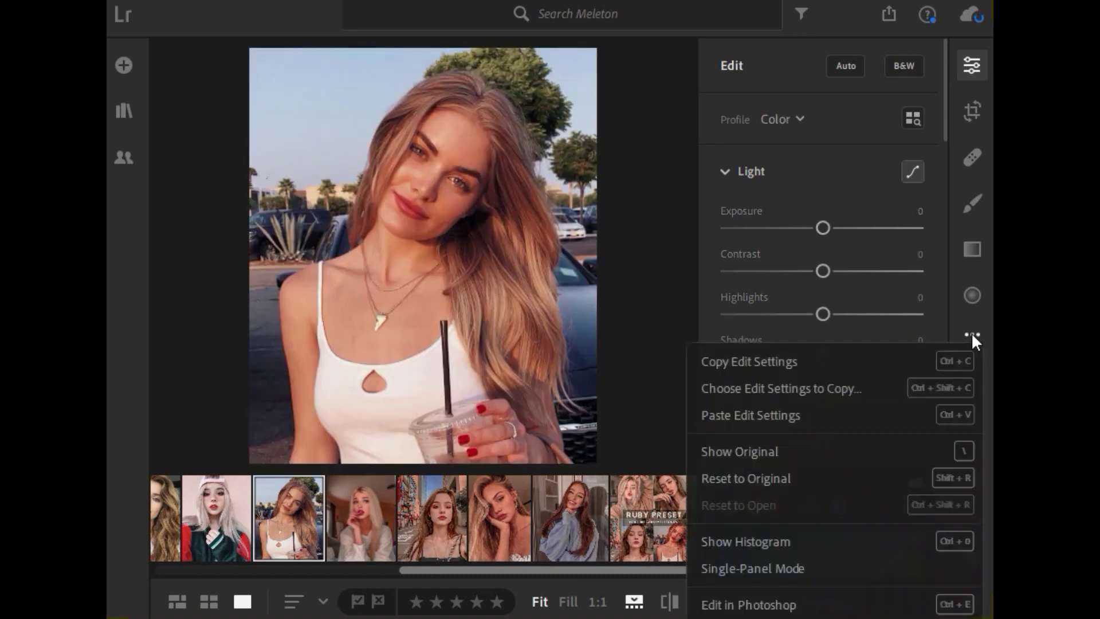
{"action": "left_click", "coordinate": [850, 414]}
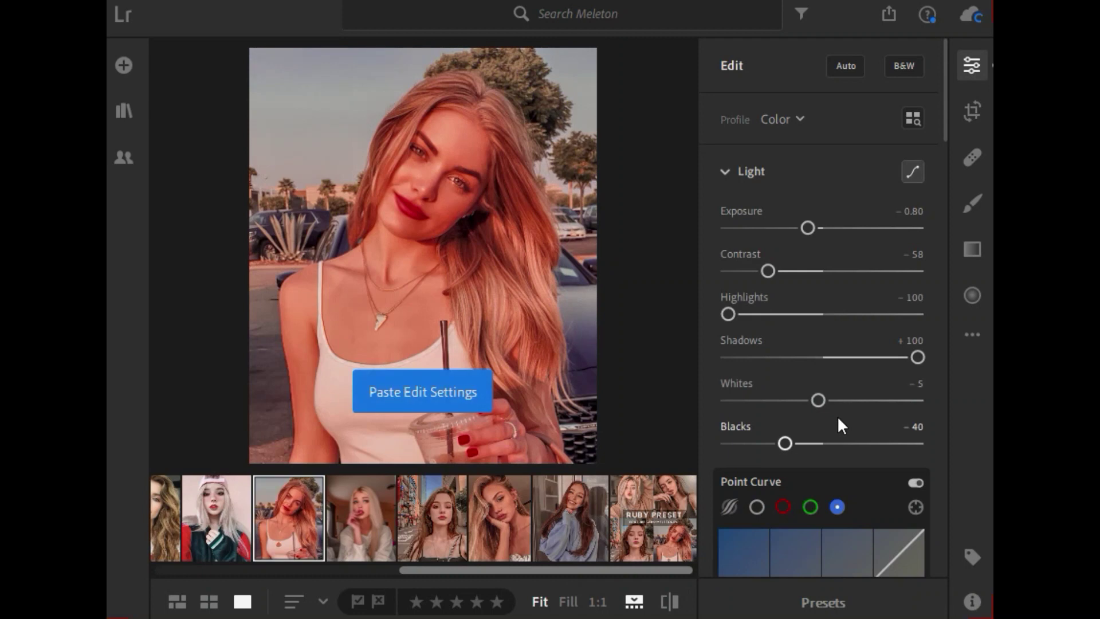
- Switch between the original and edited parking lot photo, ending on the edited version
{"action": "left_click", "coordinate": [665, 601]}
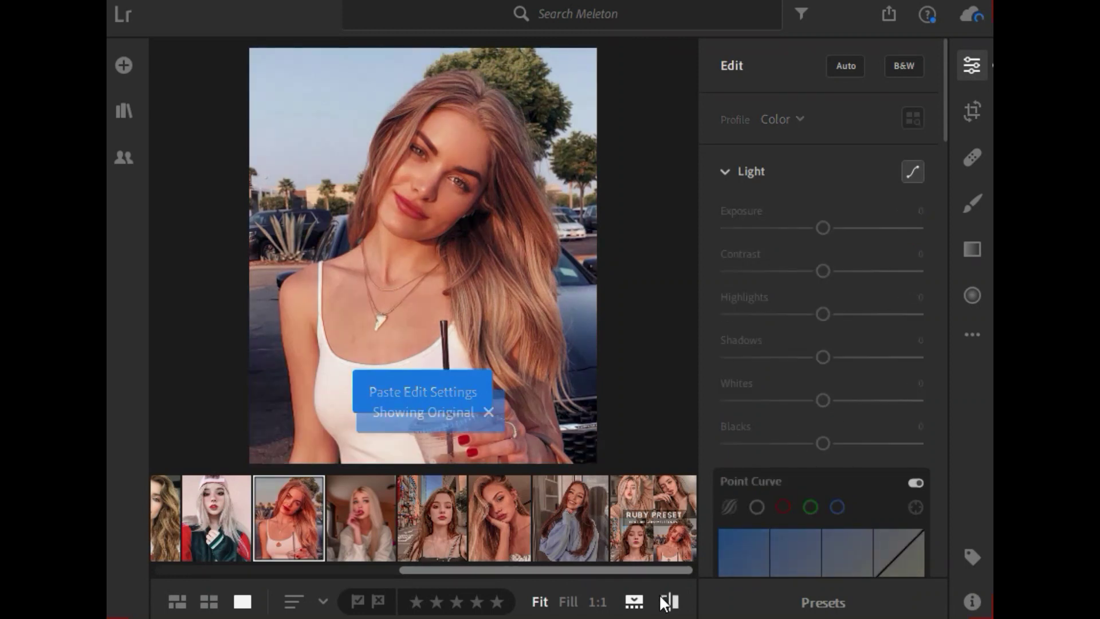
{"action": "left_click", "coordinate": [664, 600]}
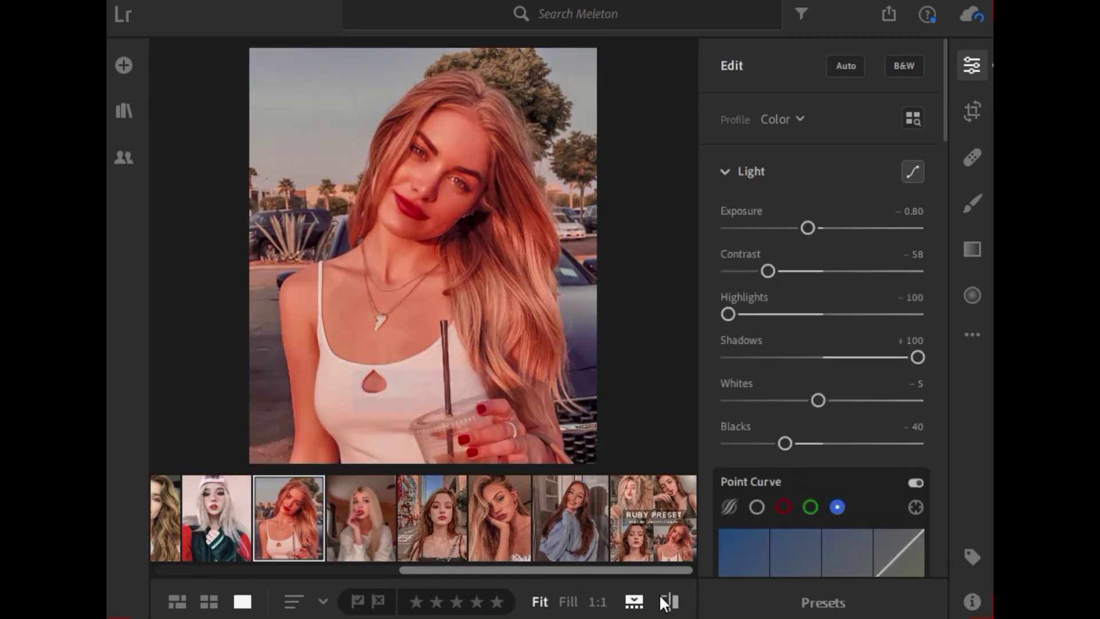
{"action": "left_click", "coordinate": [665, 601]}
{"action": "left_click", "coordinate": [664, 600]}
- Paste the copied edit settings onto the photo of the woman in the pink cap and red-sleeved jacket
{"action": "left_click_drag", "start_coordinate": [586, 566], "coordinate": [385, 561]}
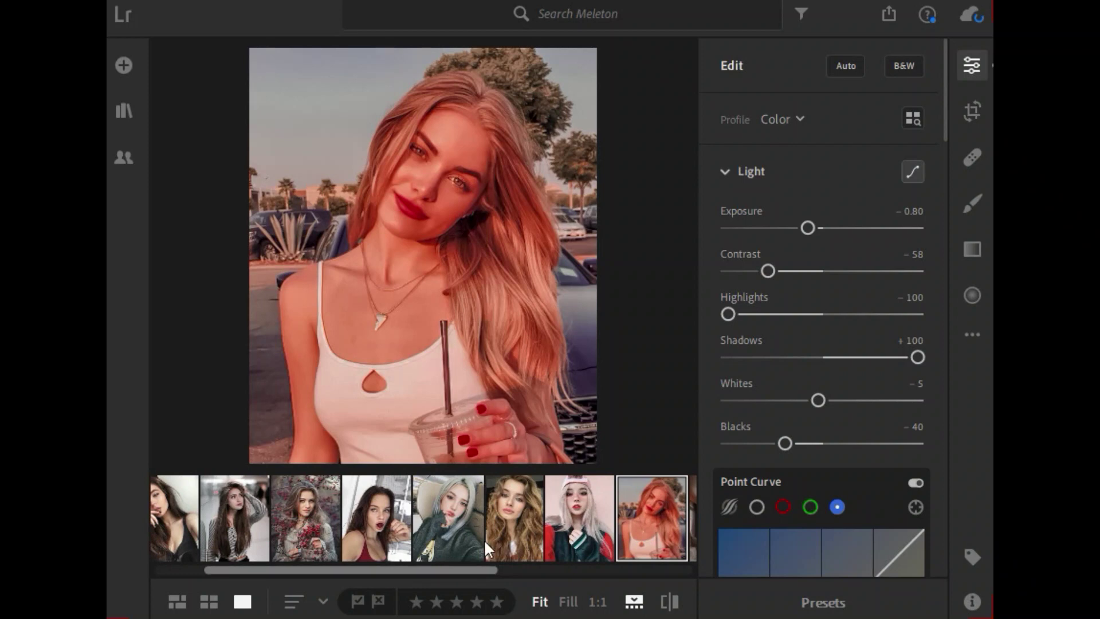
{"action": "left_click", "coordinate": [572, 510]}
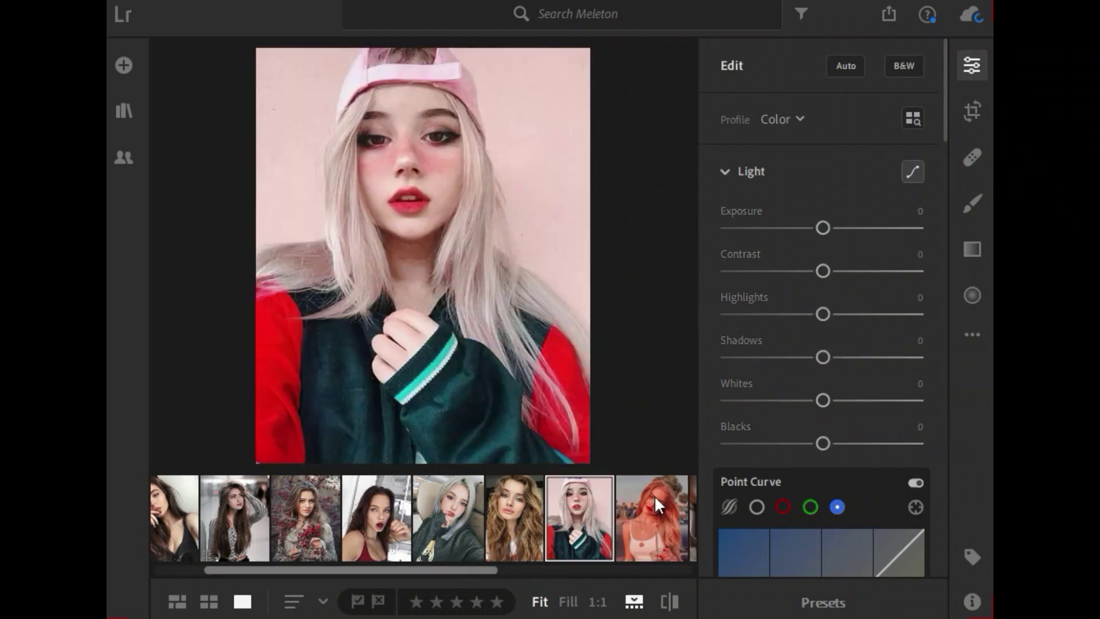
{"action": "left_click", "coordinate": [974, 336]}
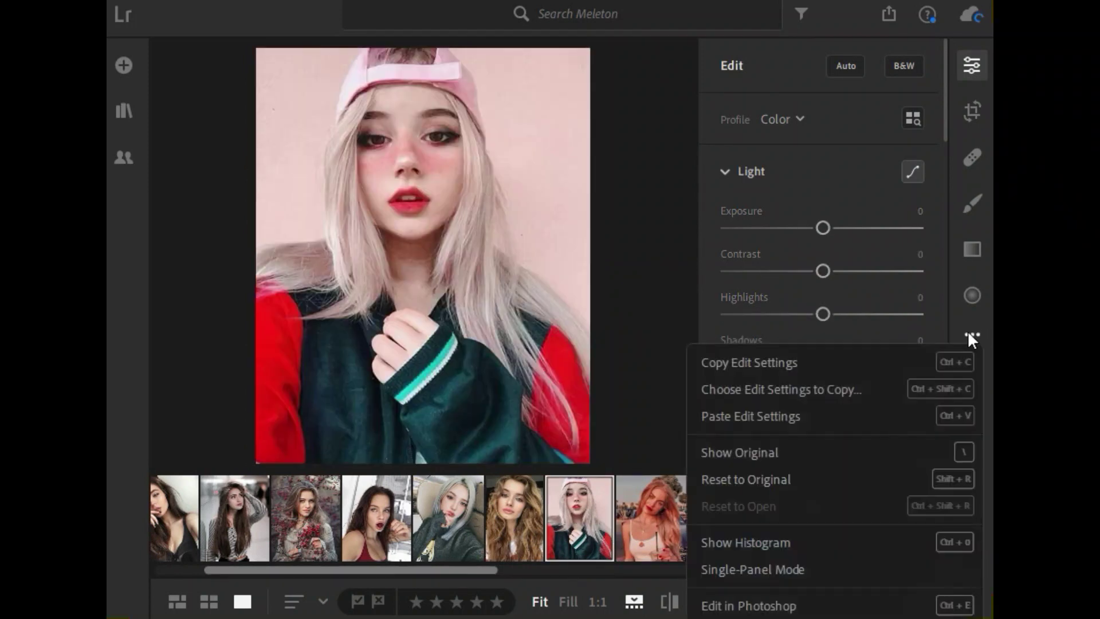
{"action": "left_click", "coordinate": [881, 416]}
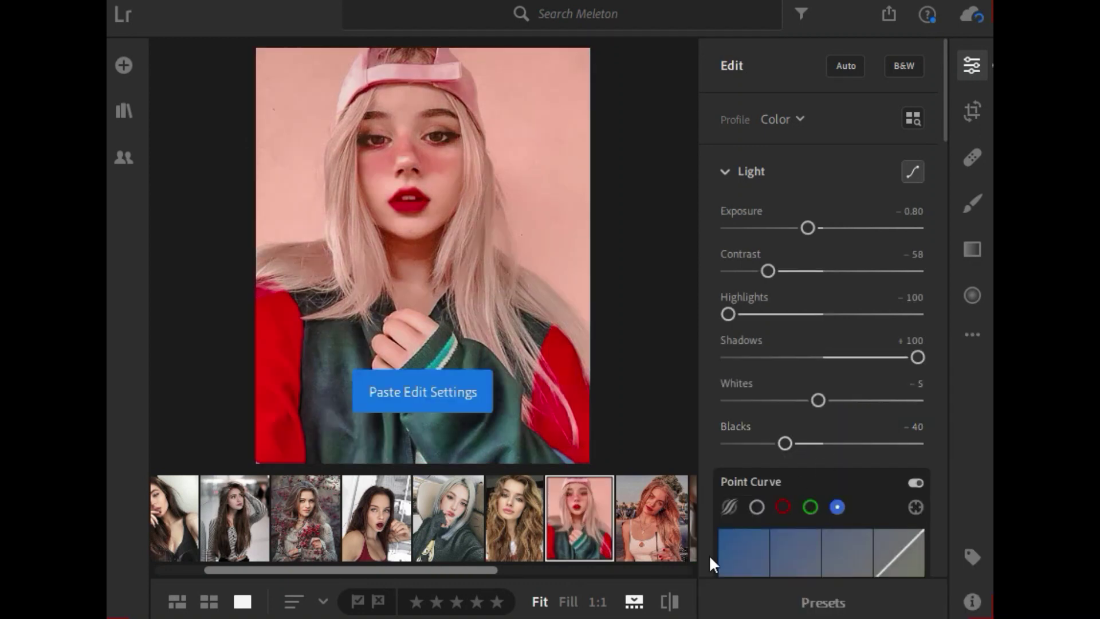
- Switch between the original and edited pink cap portrait, ending on the edited version
{"action": "left_click", "coordinate": [671, 602]}
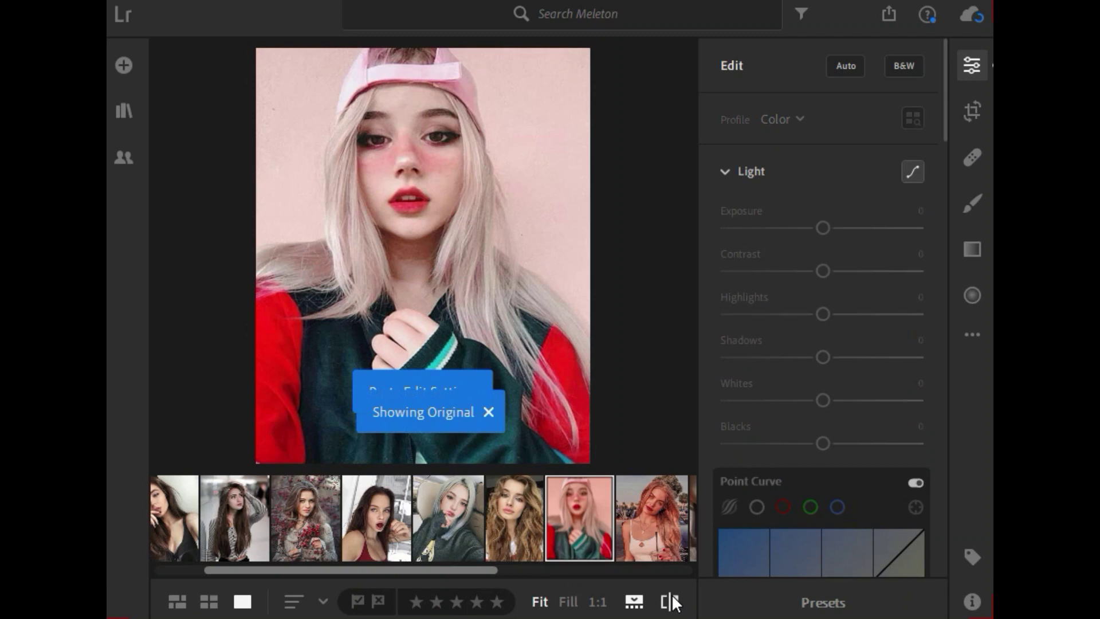
{"action": "left_click", "coordinate": [672, 602]}
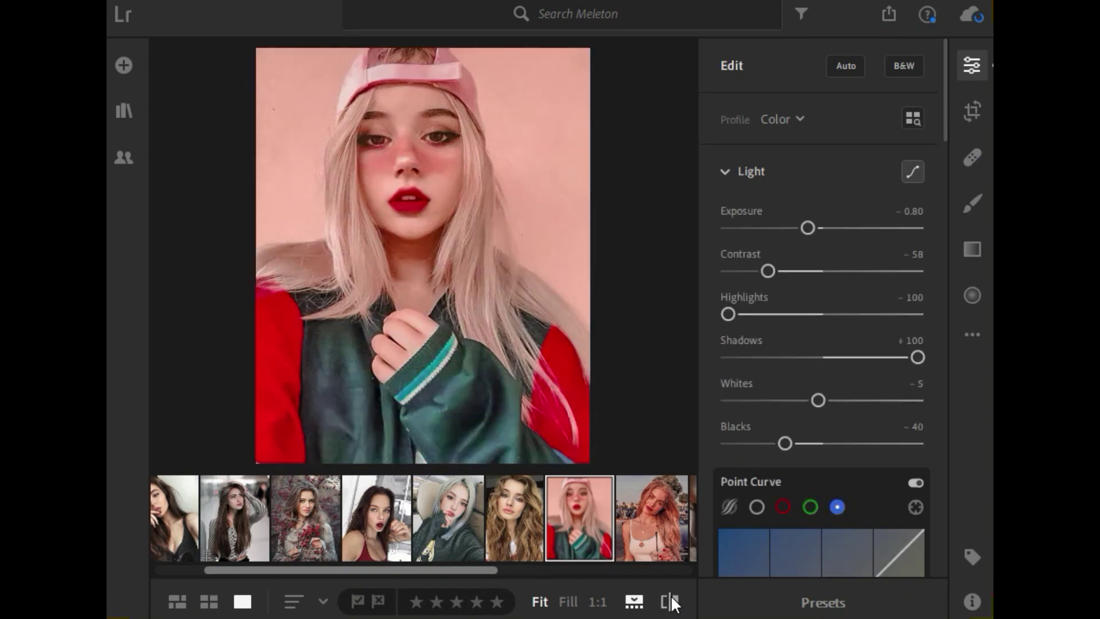
{"action": "left_click", "coordinate": [672, 602]}
{"action": "left_click", "coordinate": [672, 602]}
- Paste the copied edit settings onto the close-up portrait of the woman with long wavy hair
{"action": "left_click", "coordinate": [527, 504]}
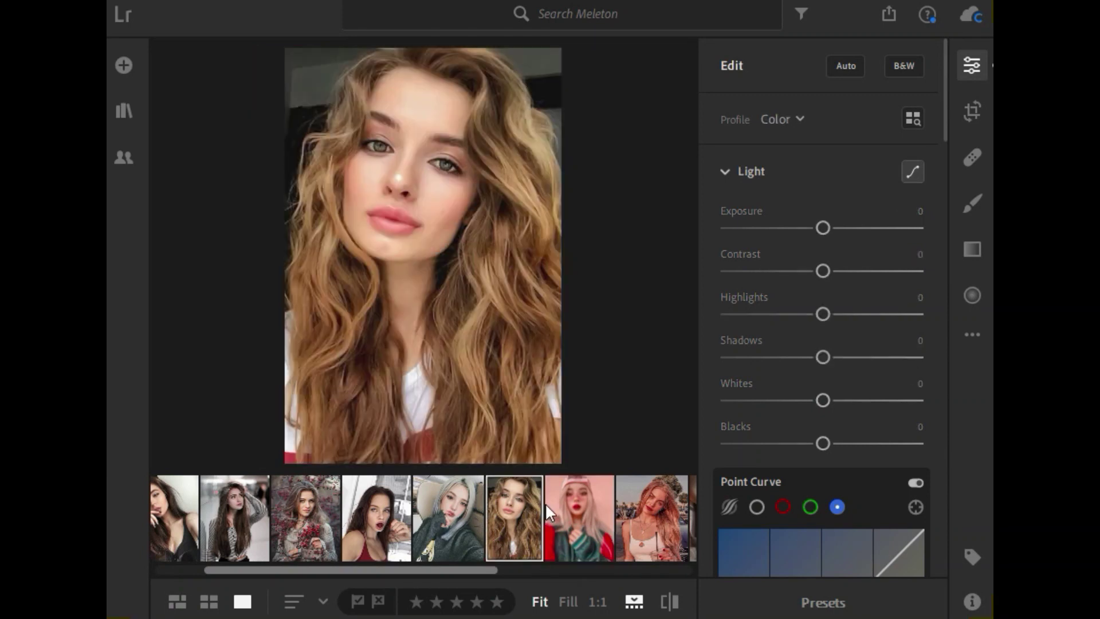
{"action": "left_click", "coordinate": [972, 334]}
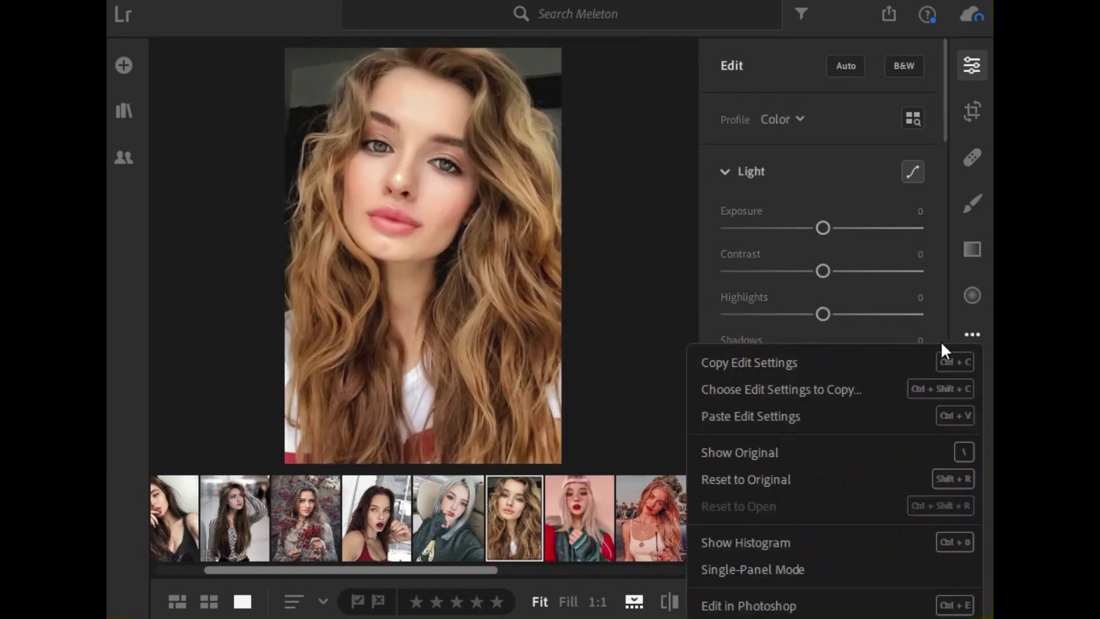
{"action": "left_click", "coordinate": [880, 411]}
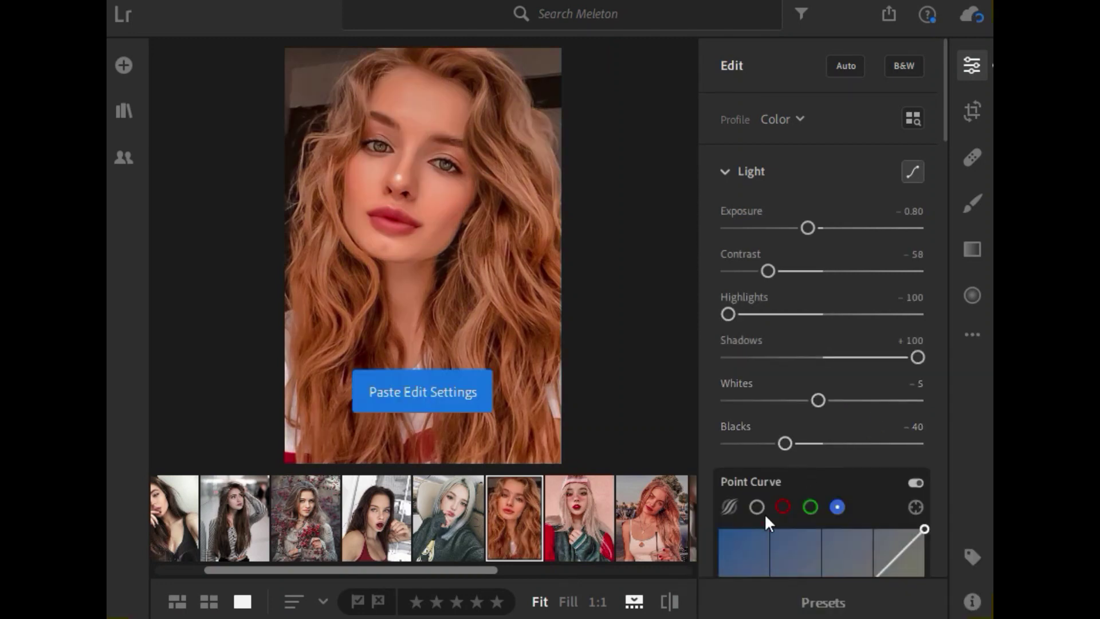
- Switch between the original and edited wavy hair portrait, ending on the edited version
{"action": "left_click", "coordinate": [669, 603]}
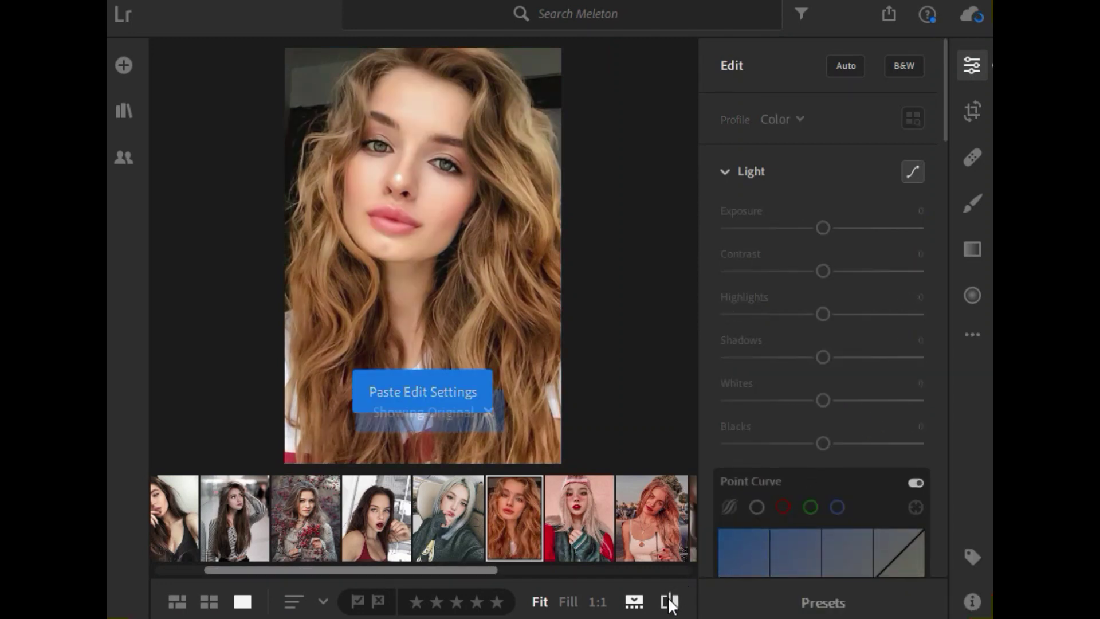
{"action": "left_click", "coordinate": [670, 603]}
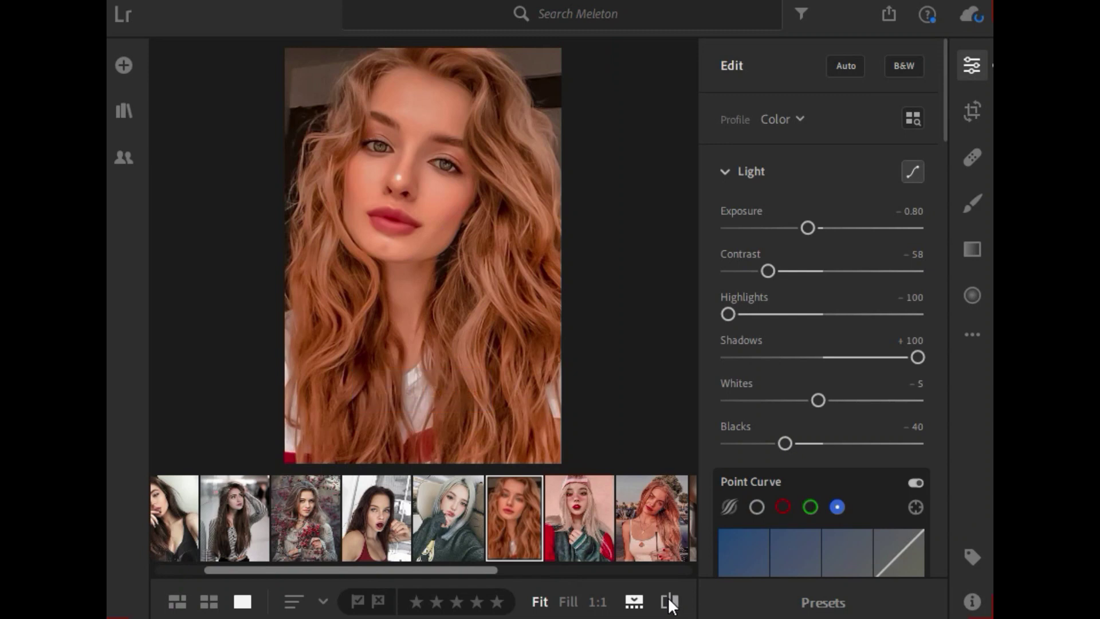
{"action": "left_click", "coordinate": [669, 602]}
{"action": "left_click", "coordinate": [669, 603]}
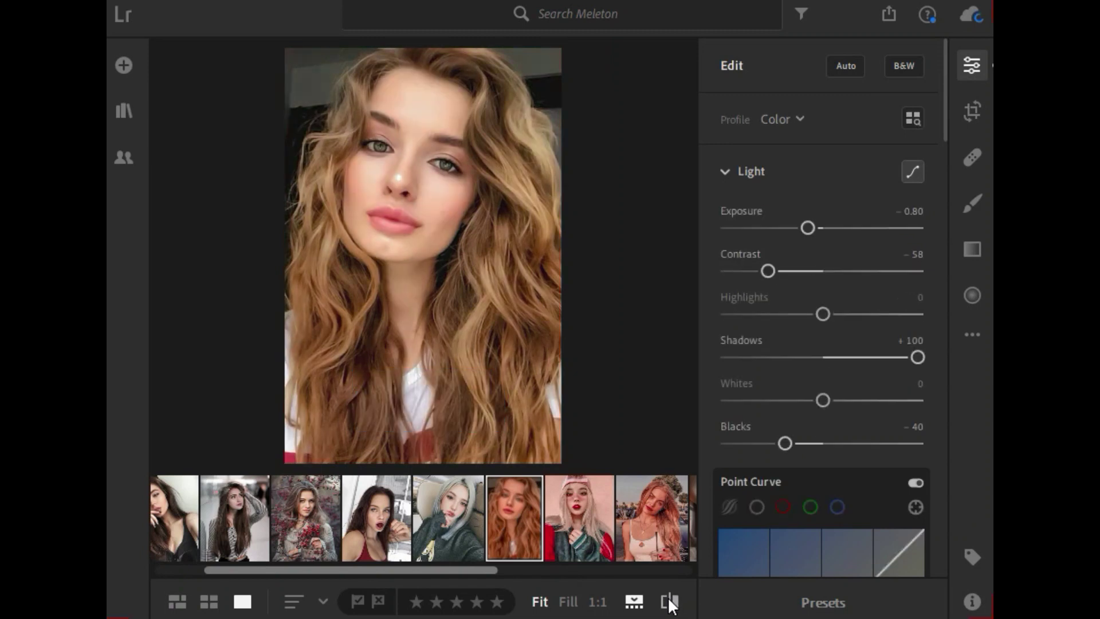
- Paste the copied edit settings onto the photo of the silver-haired woman in the dark grey sweater
{"action": "left_click", "coordinate": [459, 503]}
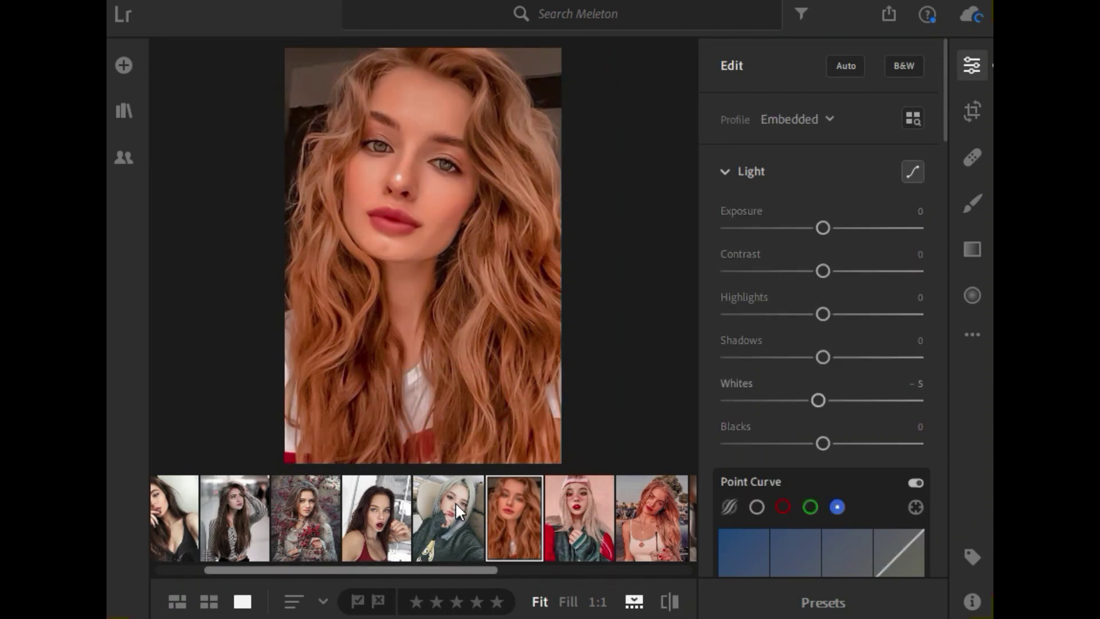
{"action": "left_click", "coordinate": [970, 335]}
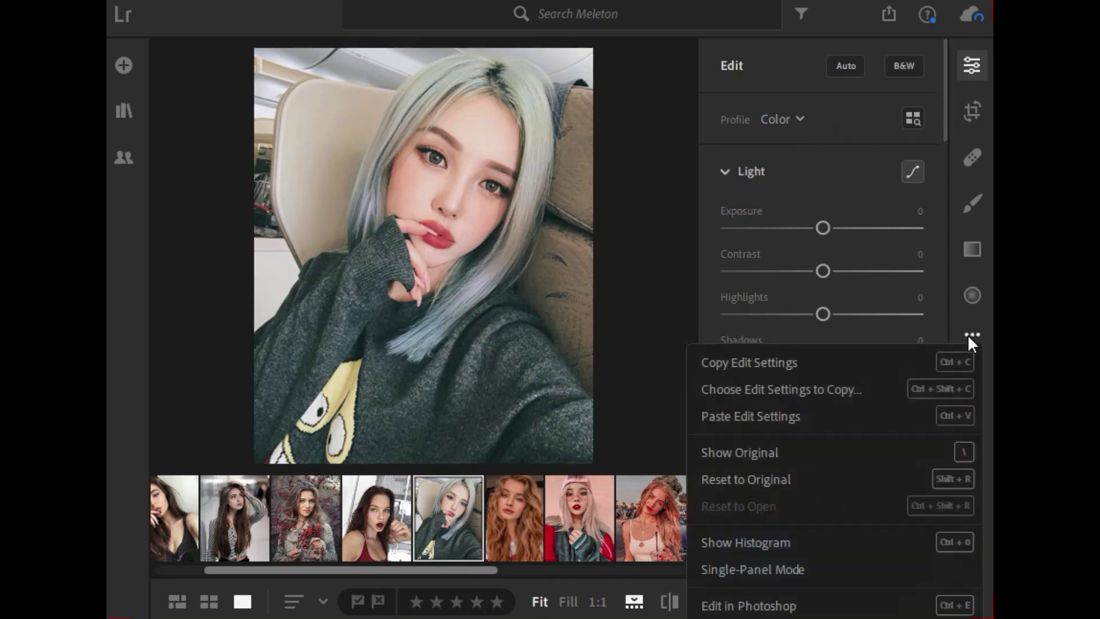
{"action": "left_click", "coordinate": [850, 410]}
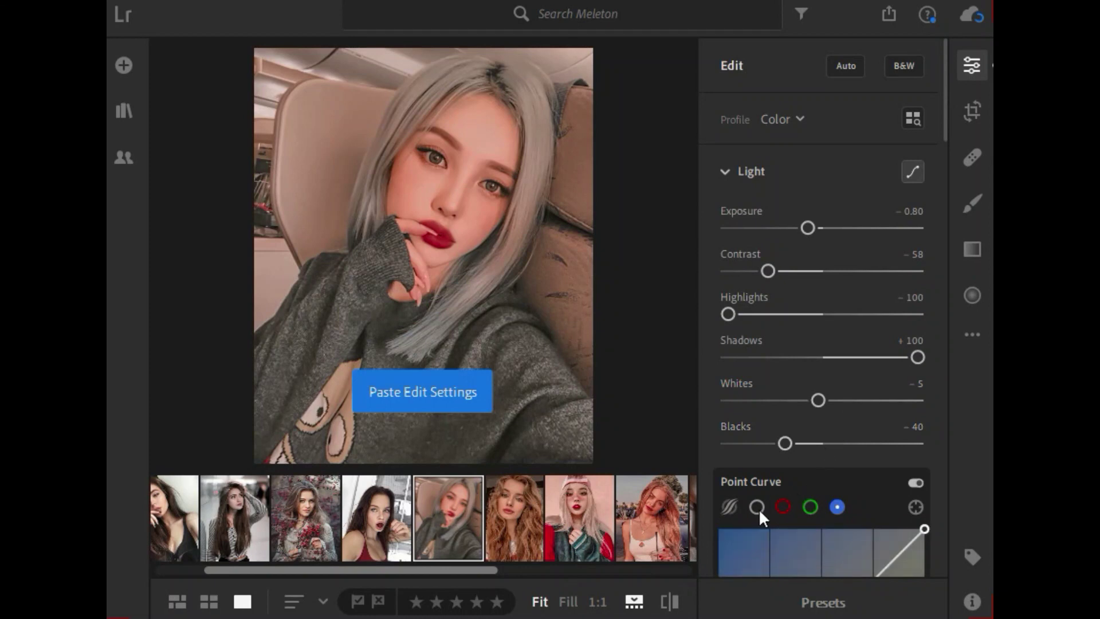
- Switch between the original and edited photo of the silver-haired woman, ending on the edited version
{"action": "left_click", "coordinate": [674, 597]}
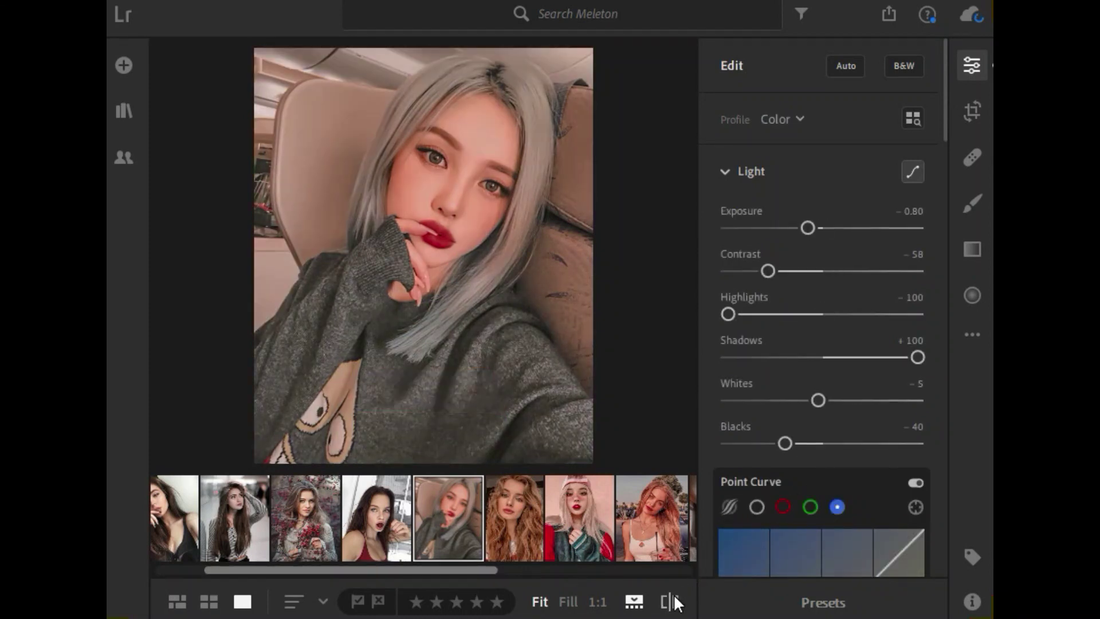
{"action": "left_click", "coordinate": [671, 602]}
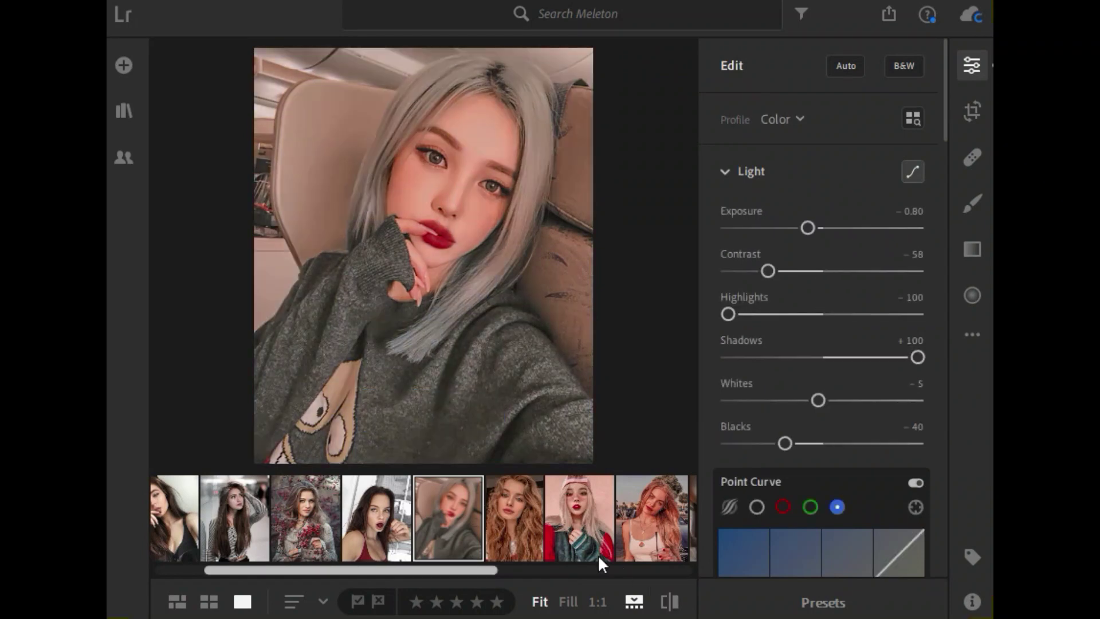
- Paste the copied edit settings onto the portrait of the woman in the red tank top
{"action": "left_click", "coordinate": [393, 502]}
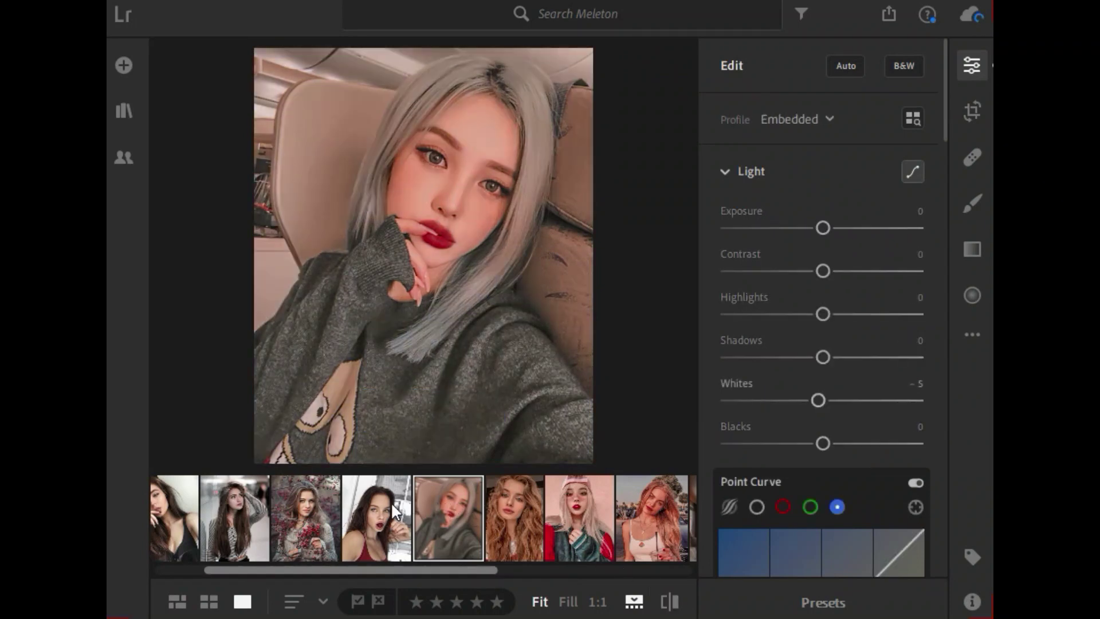
{"action": "left_click", "coordinate": [973, 334]}
{"action": "left_click", "coordinate": [871, 416]}
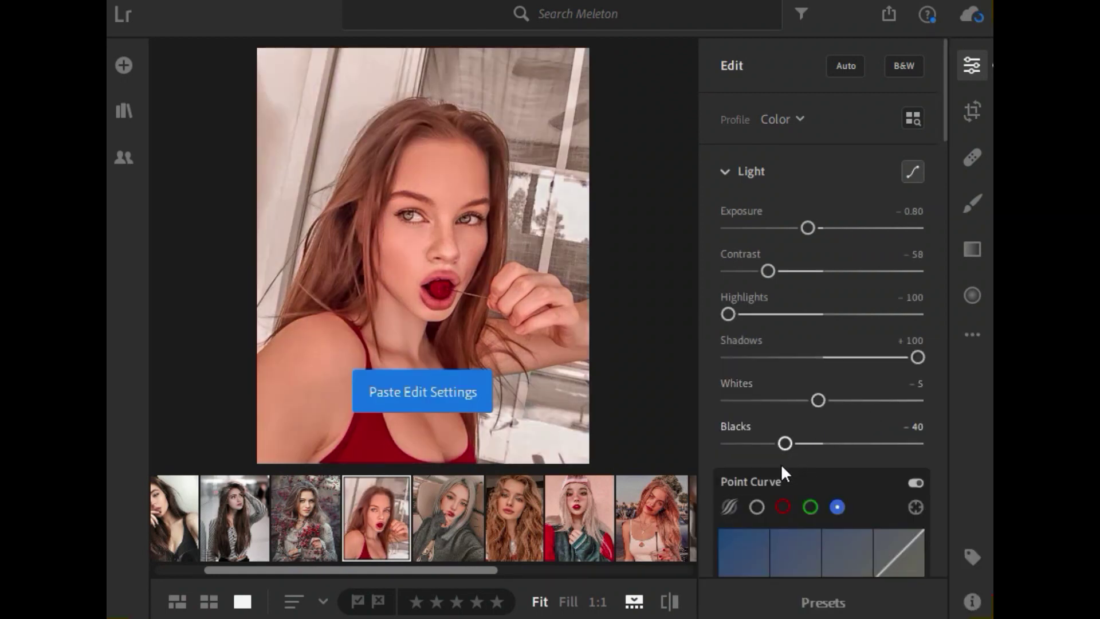
- Switch between the original and edited red tank top portrait, ending on the edited version
{"action": "left_click", "coordinate": [669, 602]}
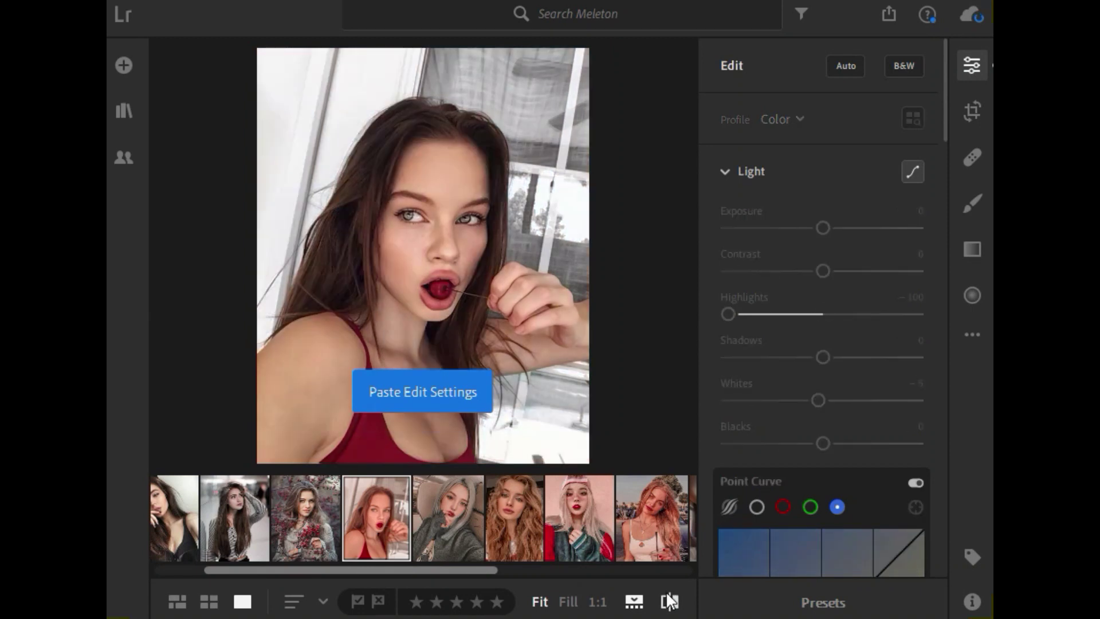
{"action": "left_click", "coordinate": [669, 601]}
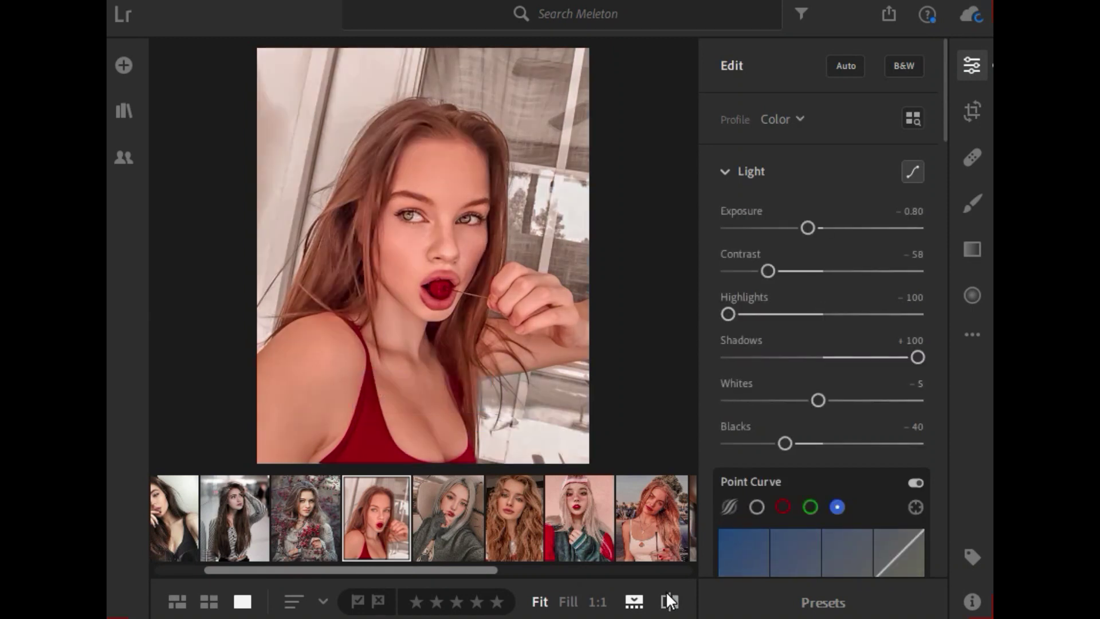
{"action": "left_click", "coordinate": [669, 602]}
{"action": "left_click", "coordinate": [669, 602]}
- Paste the copied edit settings onto the portrait of the woman among the red berry branches
{"action": "left_click", "coordinate": [303, 490]}
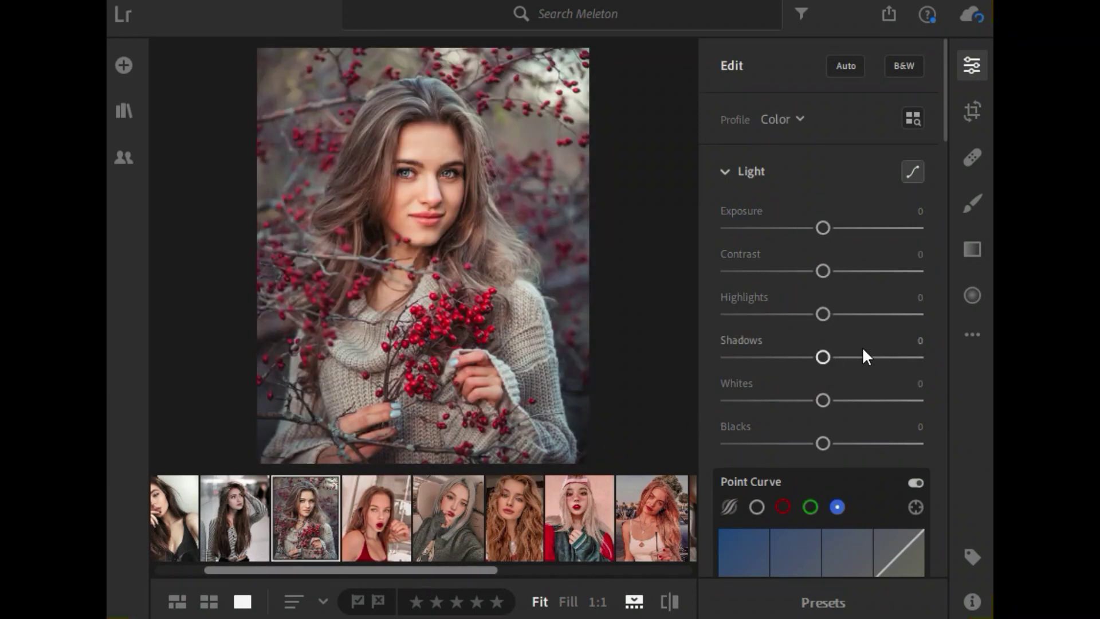
{"action": "left_click", "coordinate": [969, 333]}
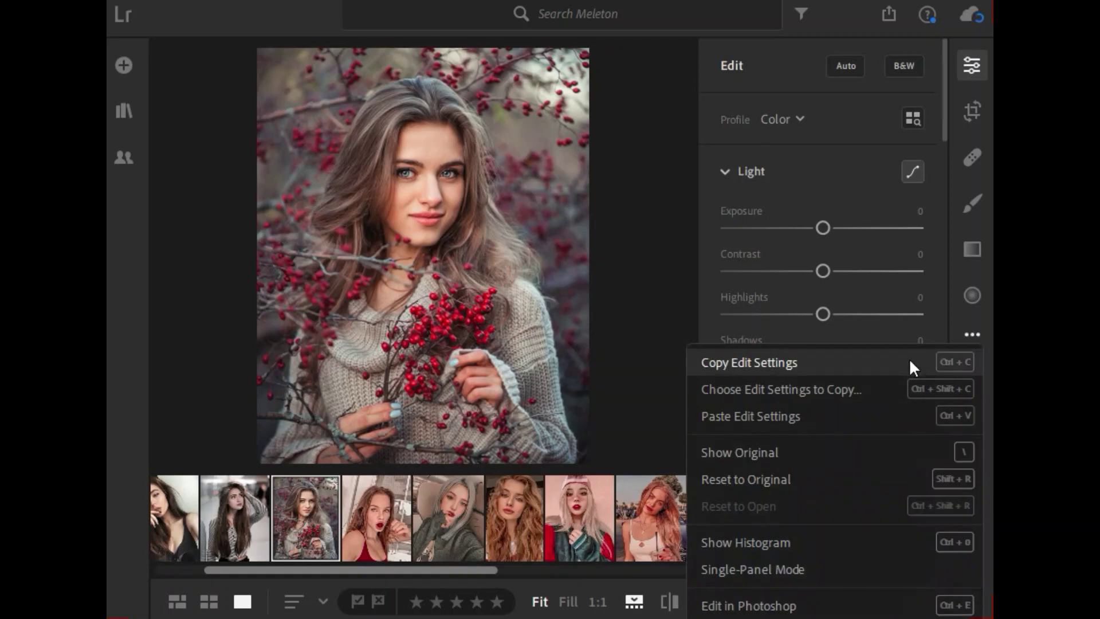
{"action": "left_click", "coordinate": [851, 418]}
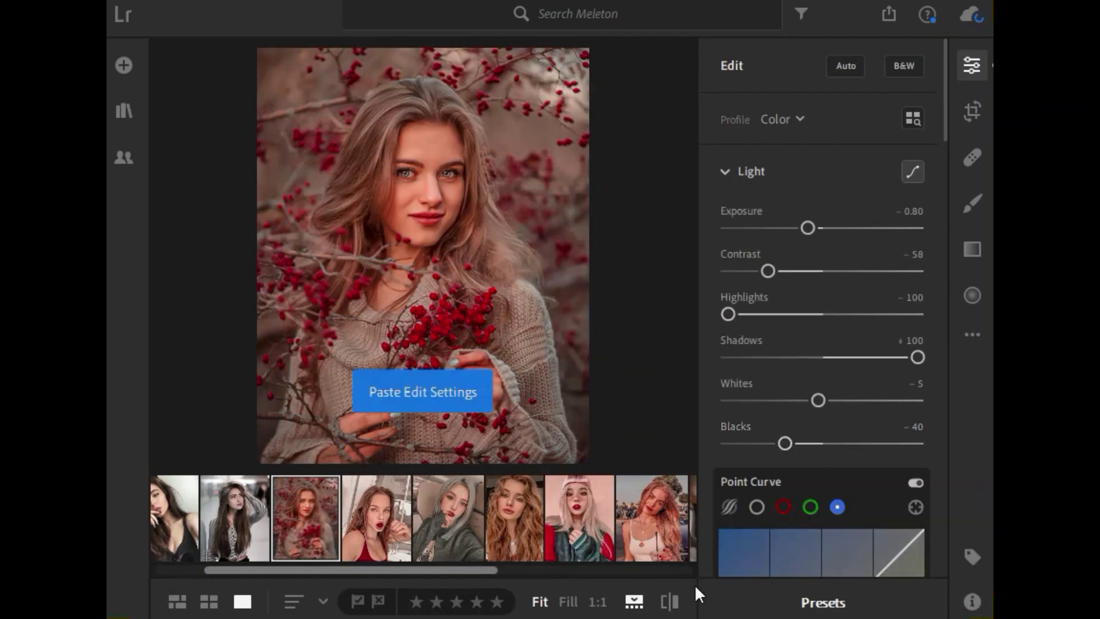
- Switch between the original and edited red berry portrait, ending on the edited version
{"action": "left_click", "coordinate": [671, 602]}
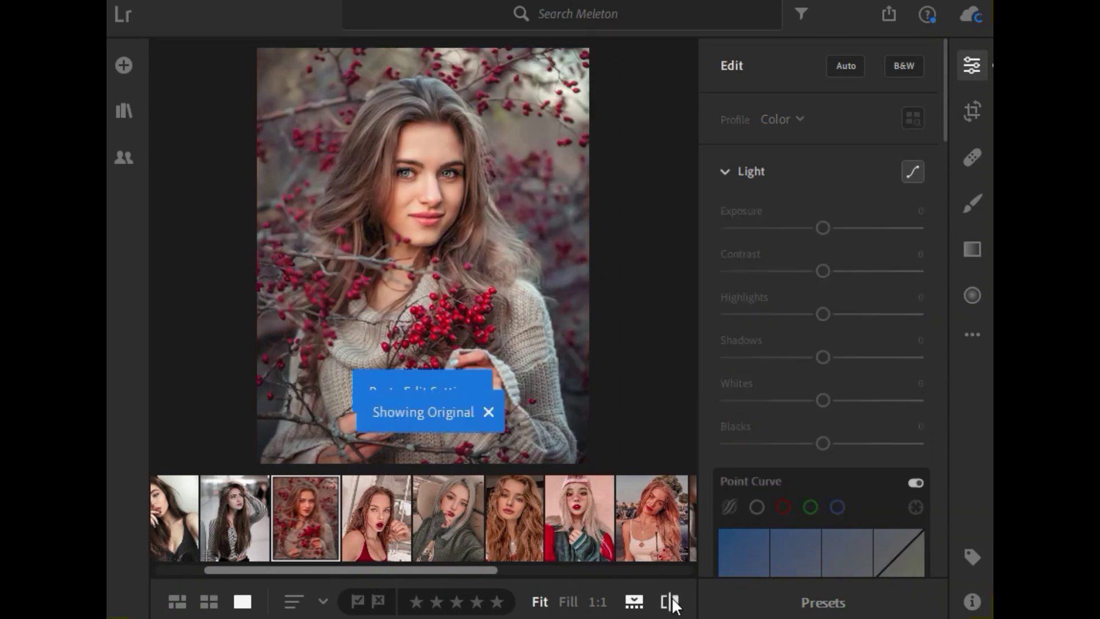
{"action": "left_click", "coordinate": [670, 602]}
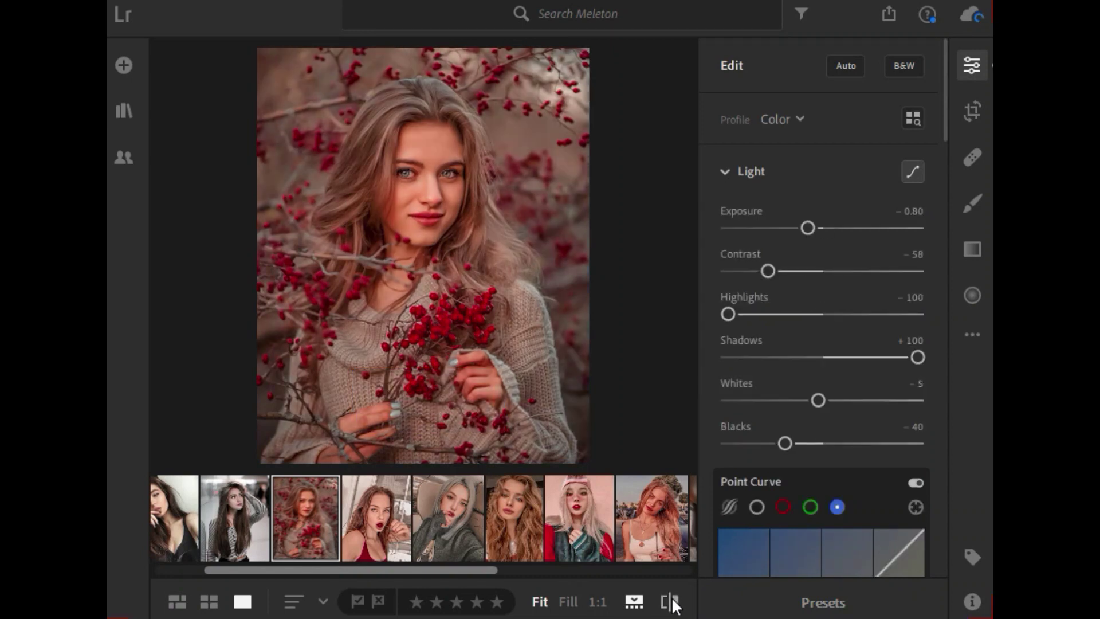
{"action": "left_click", "coordinate": [671, 602]}
{"action": "left_click", "coordinate": [671, 601]}
- Paste the copied edit settings onto the photo of the long-haired woman in the striped top
{"action": "left_click", "coordinate": [243, 486]}
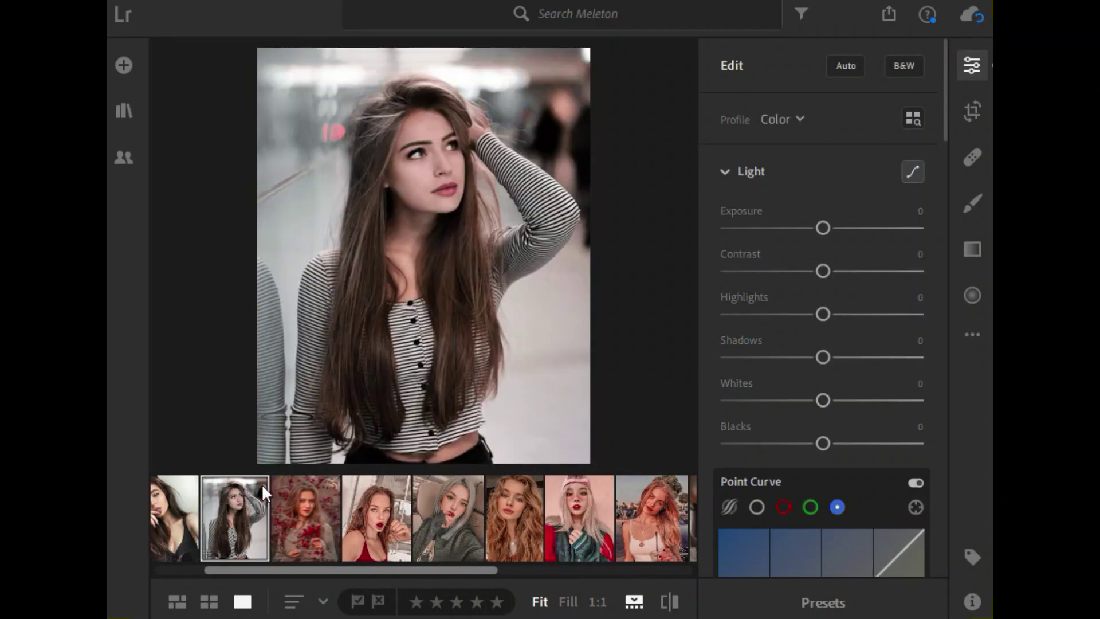
{"action": "left_click", "coordinate": [972, 334]}
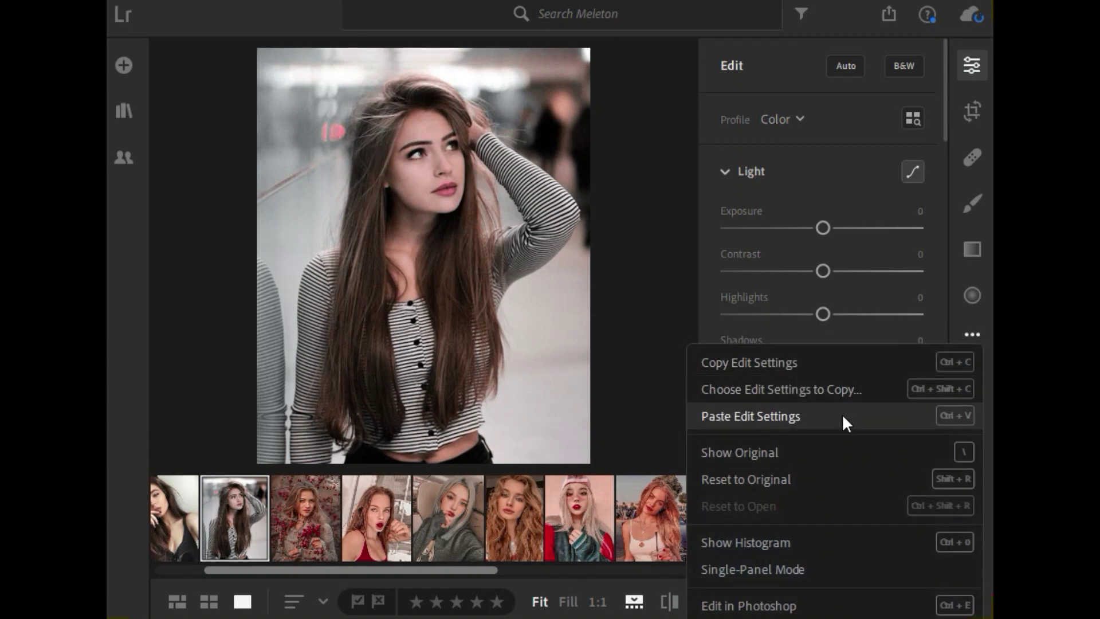
{"action": "left_click", "coordinate": [843, 414]}
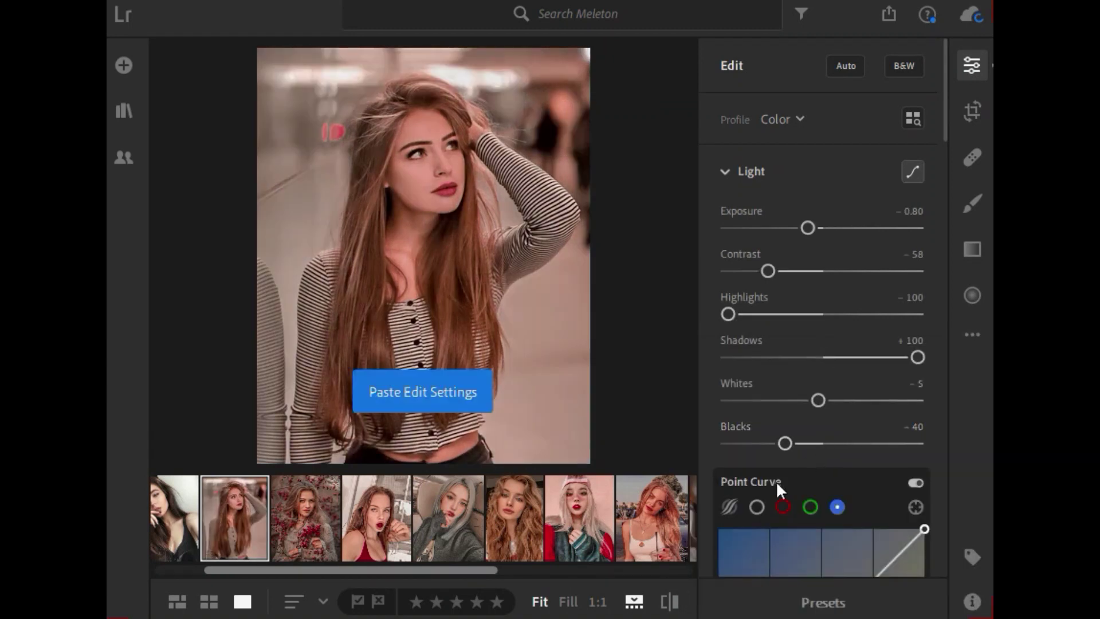
- Switch between the original and edited striped top photo, ending on the edited version
{"action": "left_click", "coordinate": [669, 602]}
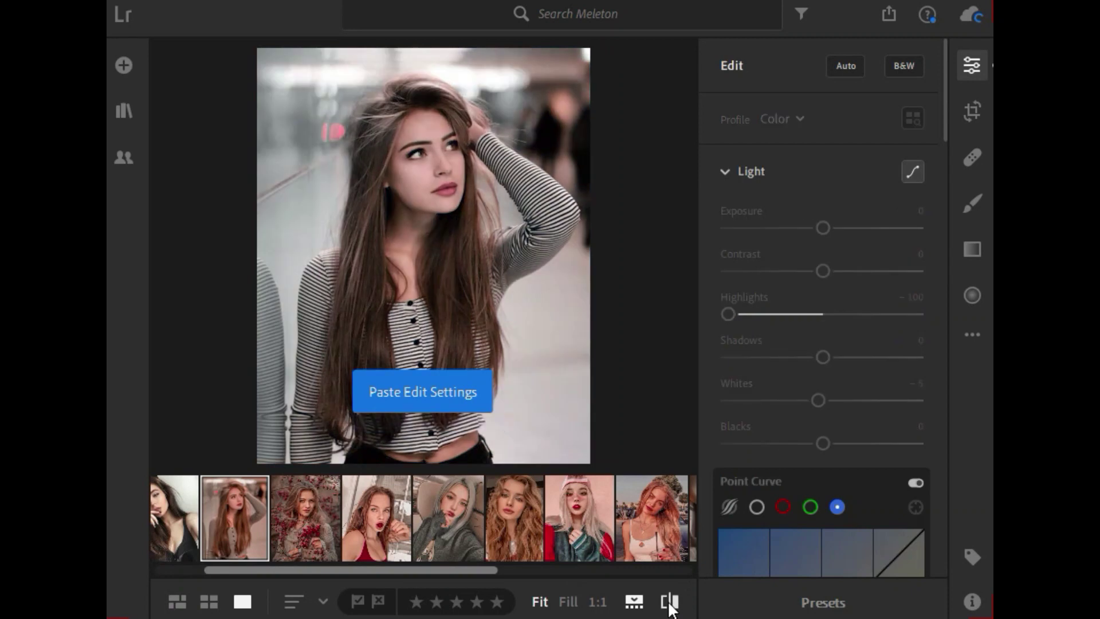
{"action": "left_click", "coordinate": [670, 601]}
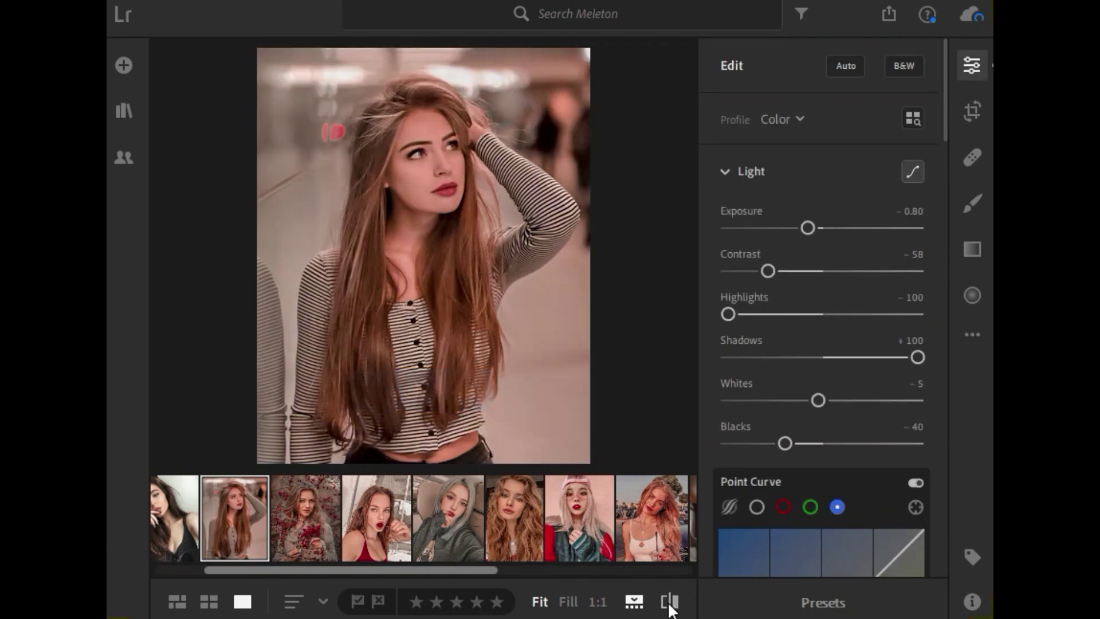
{"action": "left_click", "coordinate": [669, 602]}
{"action": "left_click", "coordinate": [670, 602]}
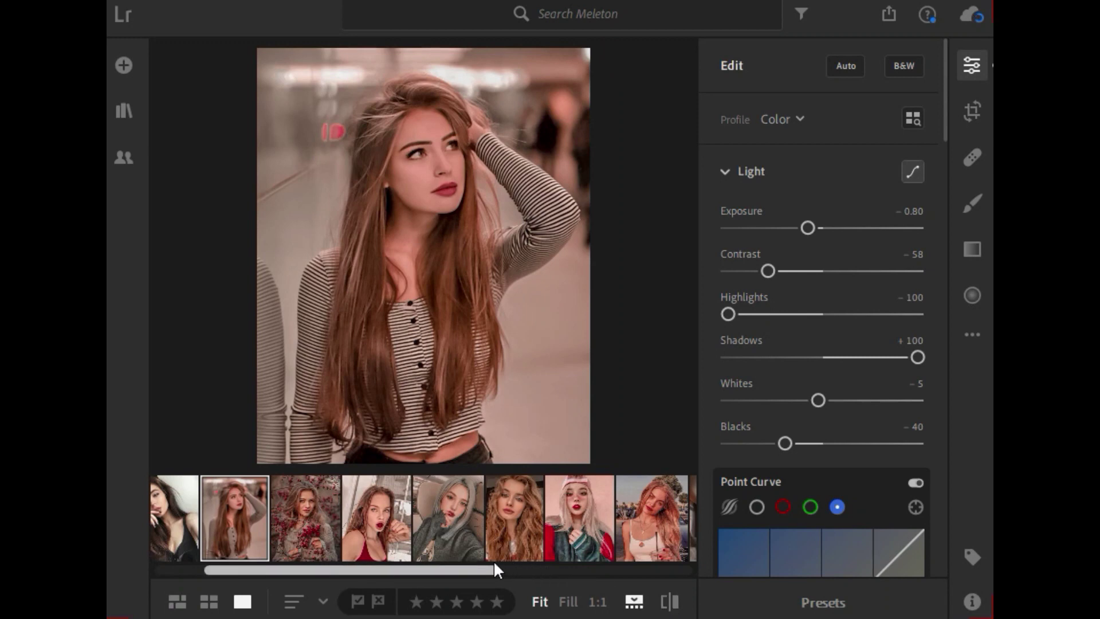
- Paste the copied edit settings onto the portrait of the dark-haired woman in the black top
{"action": "left_click_drag", "start_coordinate": [489, 567], "coordinate": [419, 572]}
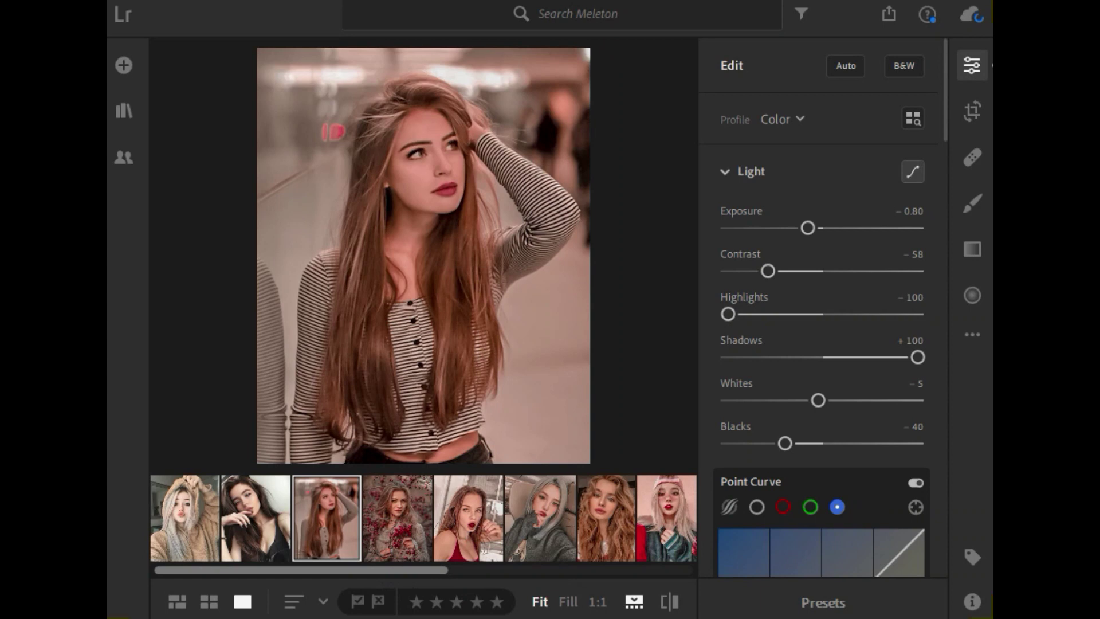
{"action": "left_click", "coordinate": [259, 516]}
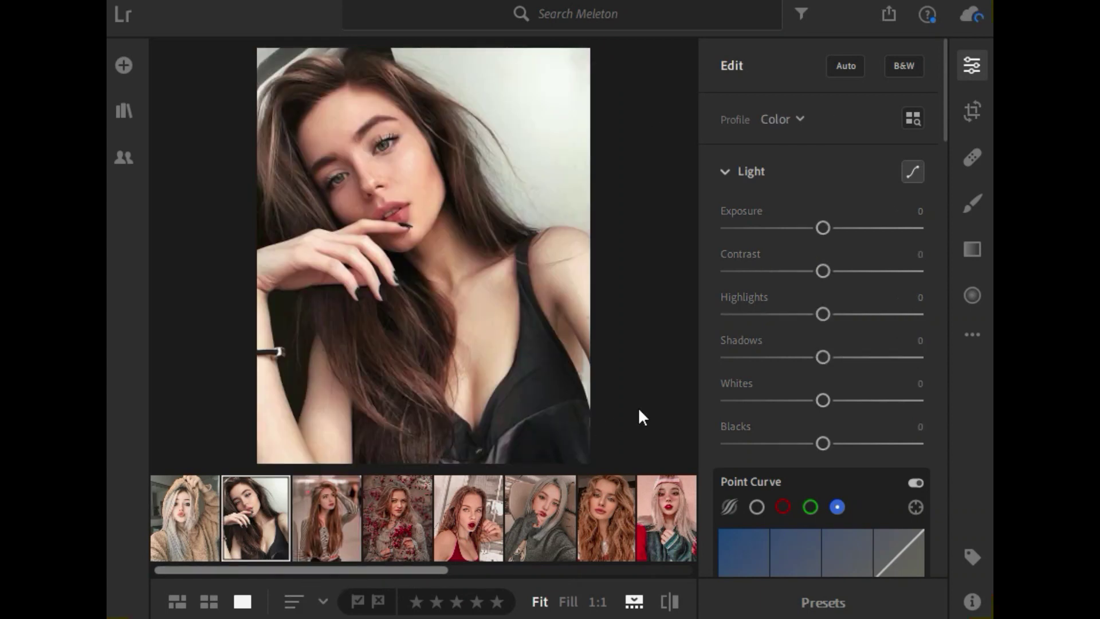
{"action": "left_click", "coordinate": [971, 338]}
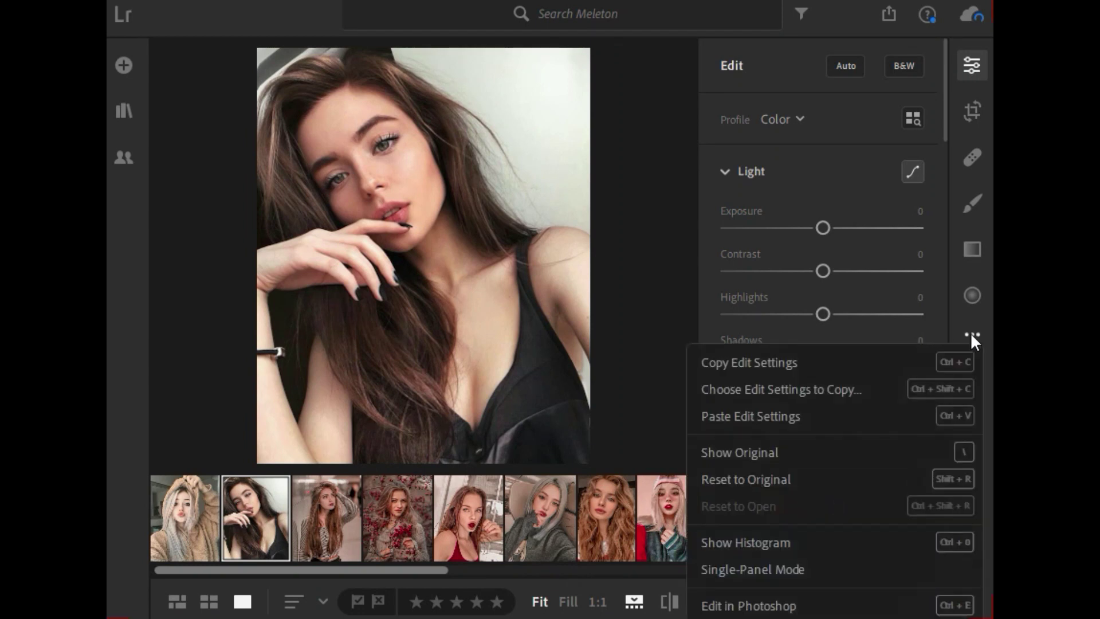
{"action": "left_click", "coordinate": [852, 422]}
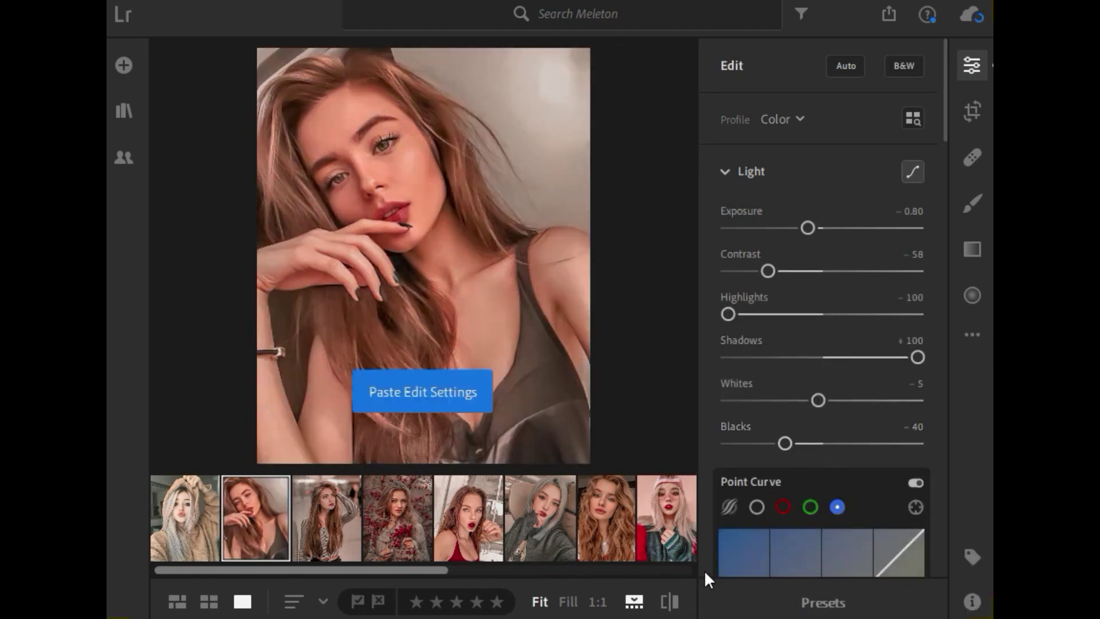
- Switch between the original and edited black top portrait, ending on the edited version
{"action": "left_click", "coordinate": [674, 602]}
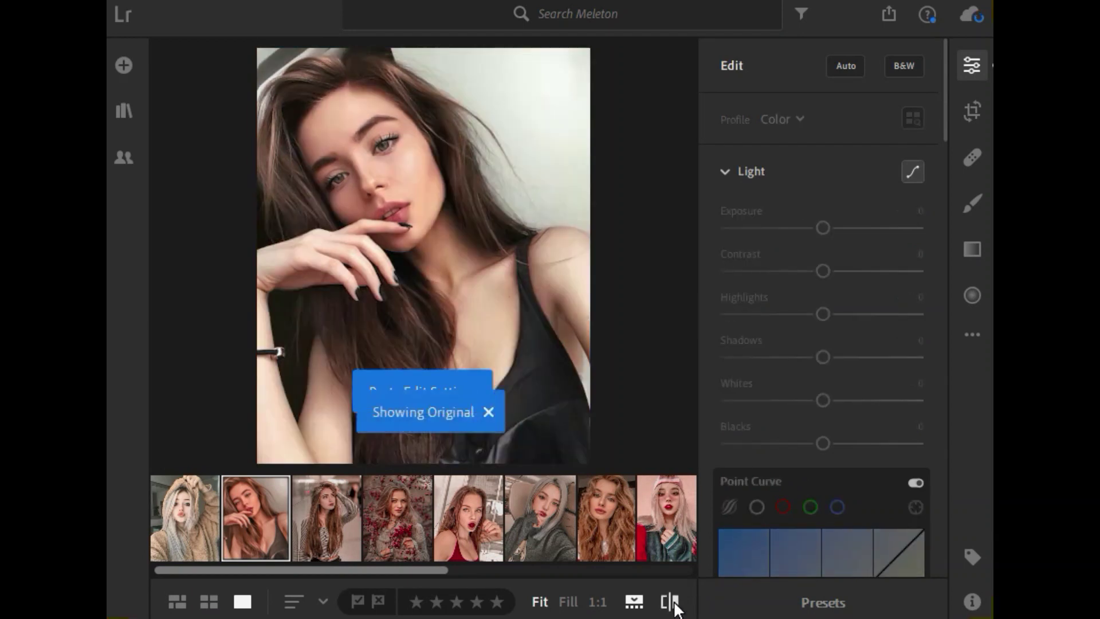
{"action": "left_click", "coordinate": [670, 601]}
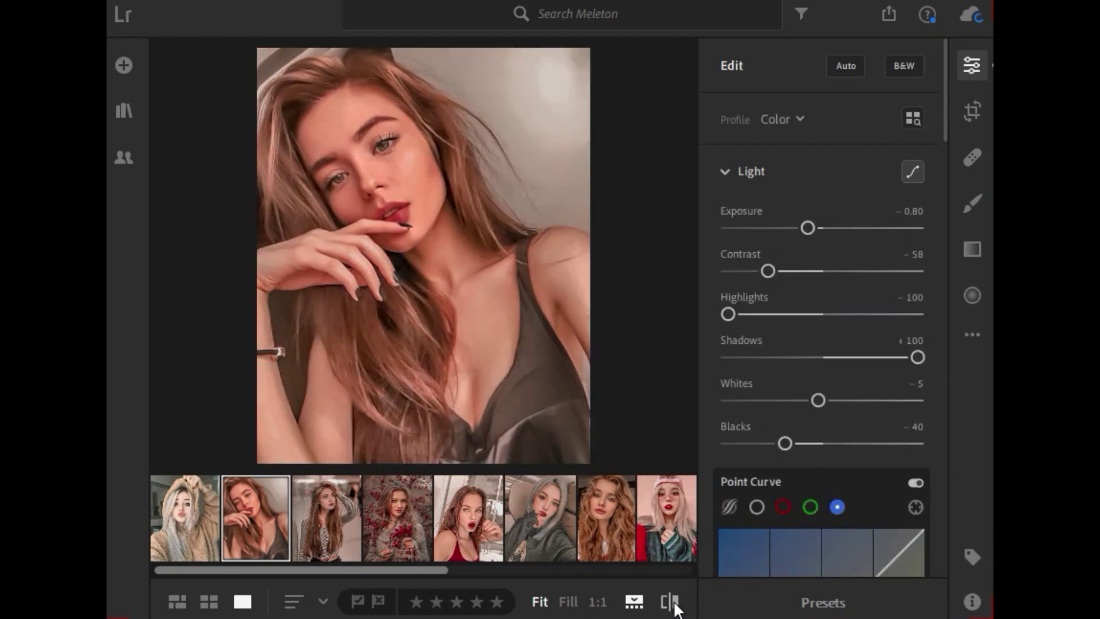
{"action": "left_click", "coordinate": [672, 601]}
{"action": "left_click", "coordinate": [671, 601]}
- Paste the copied edit settings onto the photo of the woman in the tan fleece hoodie
{"action": "left_click", "coordinate": [196, 515]}
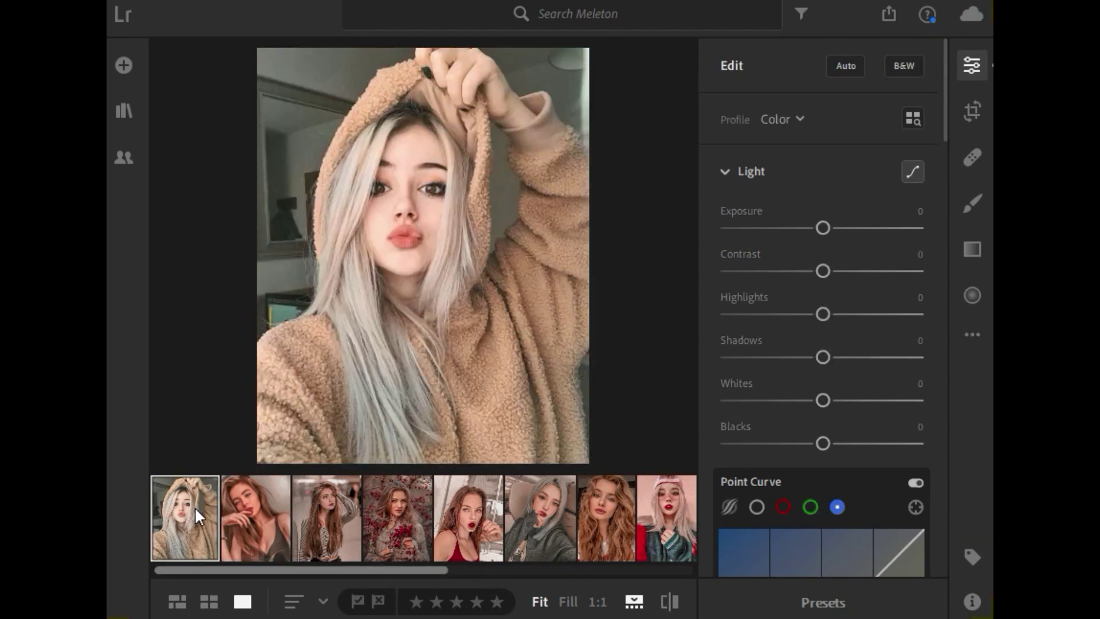
{"action": "left_click", "coordinate": [974, 335]}
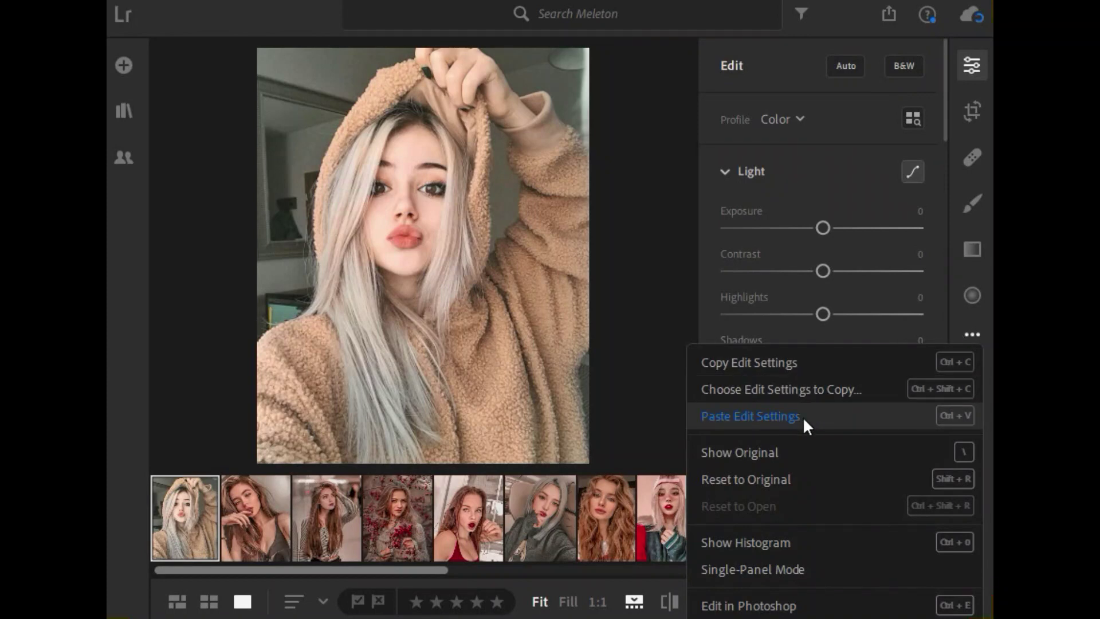
{"action": "left_click", "coordinate": [751, 416]}
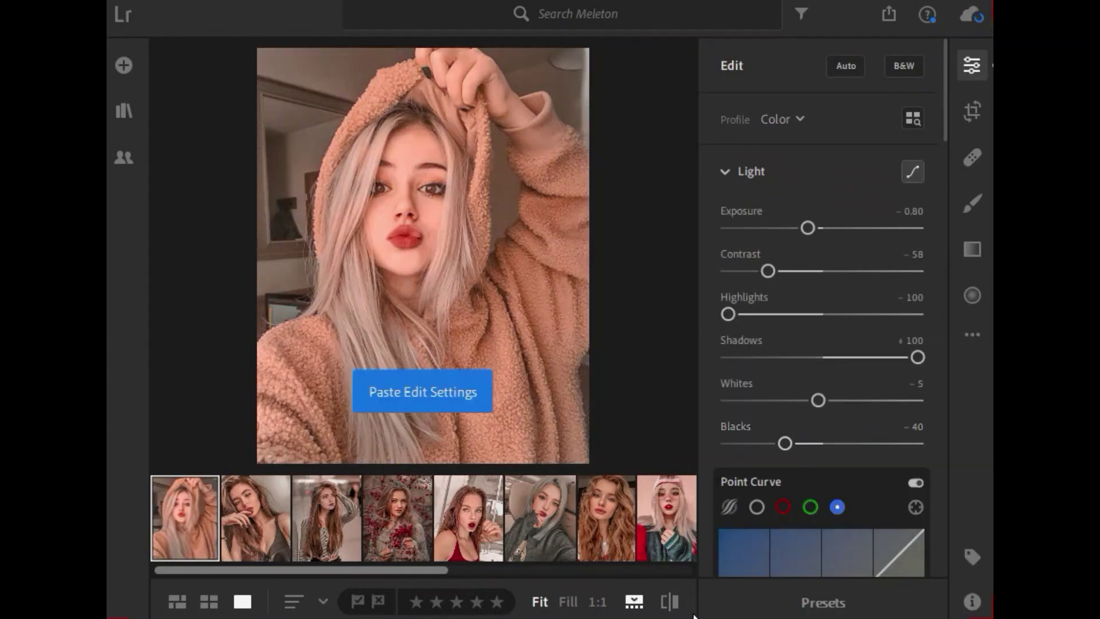
- Switch between the original and edited fleece hoodie photo, ending on the edited version
{"action": "left_click", "coordinate": [670, 601]}
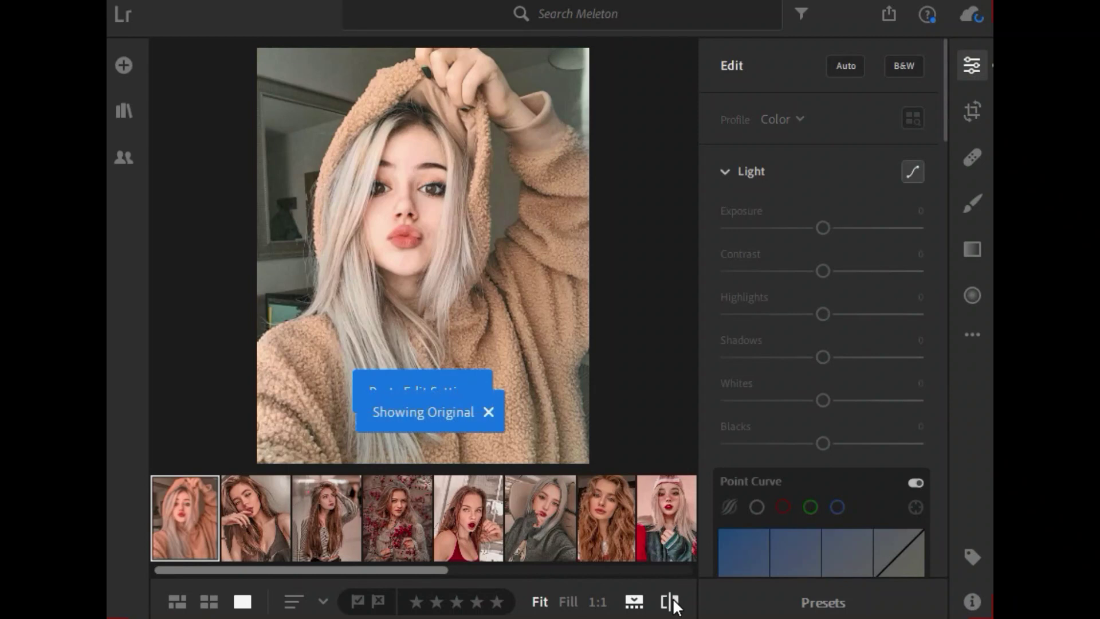
{"action": "left_click", "coordinate": [671, 603]}
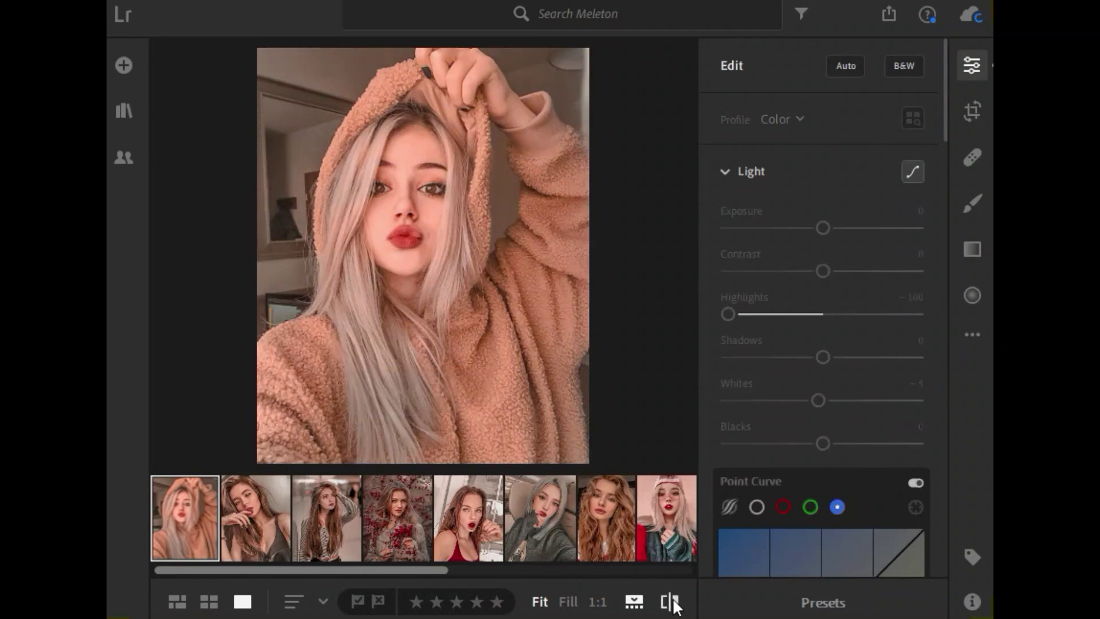
{"action": "left_click", "coordinate": [670, 602]}
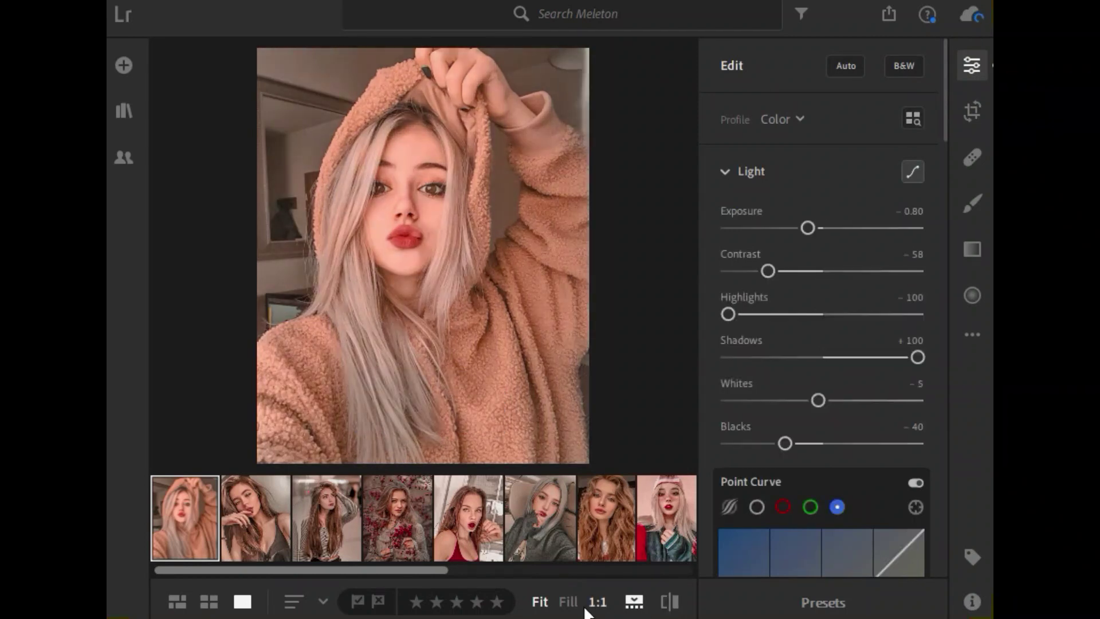
- Open the Ruby Preset collage at the end of the photo series and view its title text at 1:1
{"action": "left_click_drag", "start_coordinate": [412, 568], "coordinate": [681, 613]}
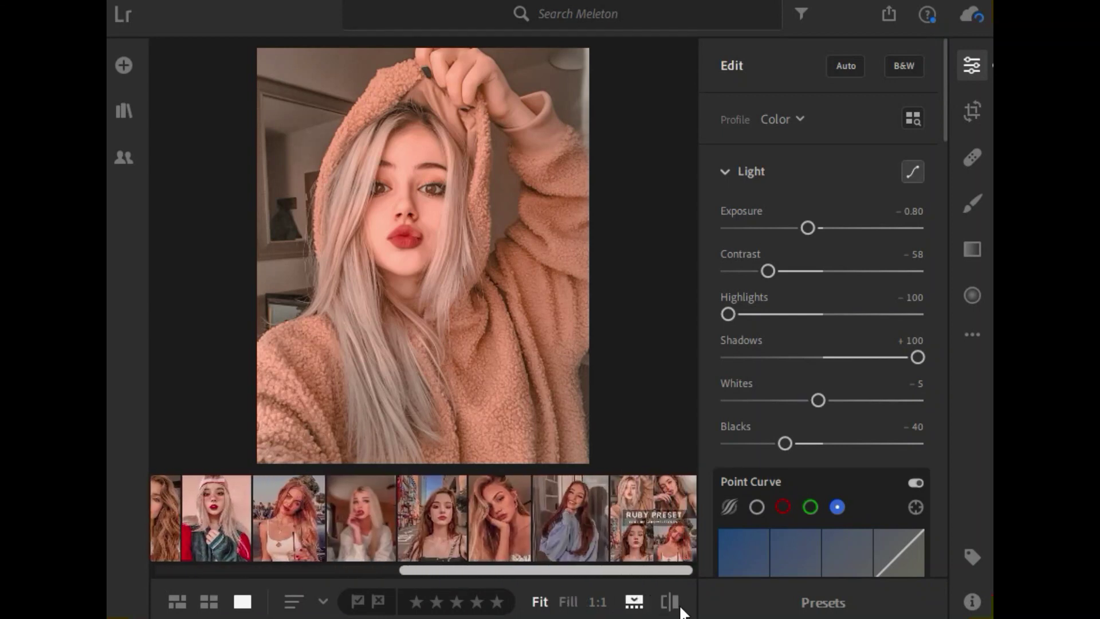
{"action": "left_click", "coordinate": [650, 526]}
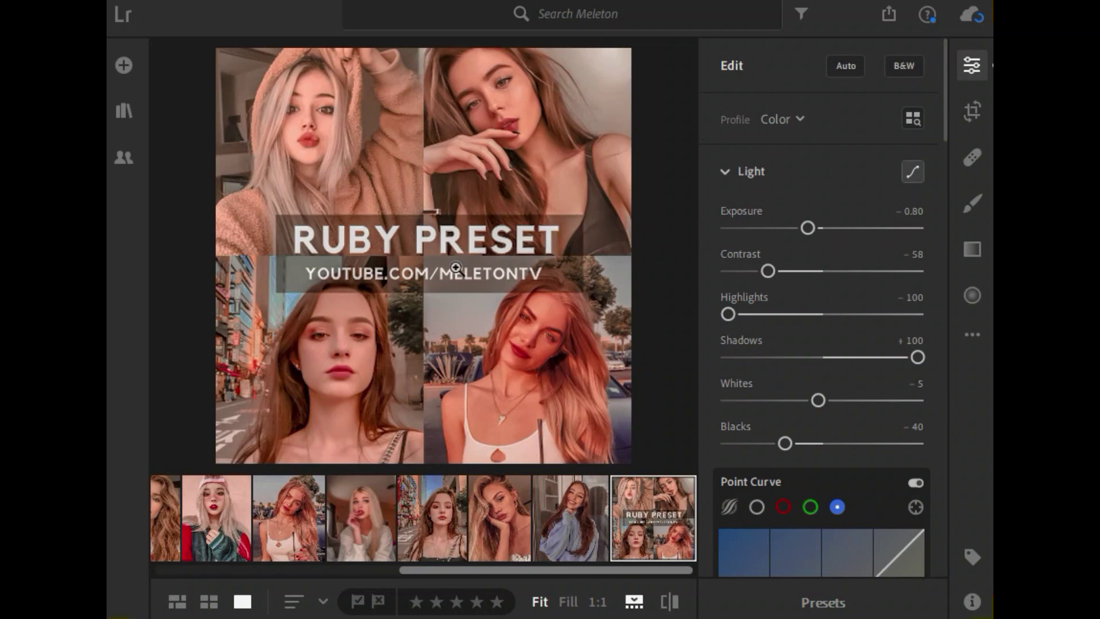
{"action": "left_click", "coordinate": [417, 250]}
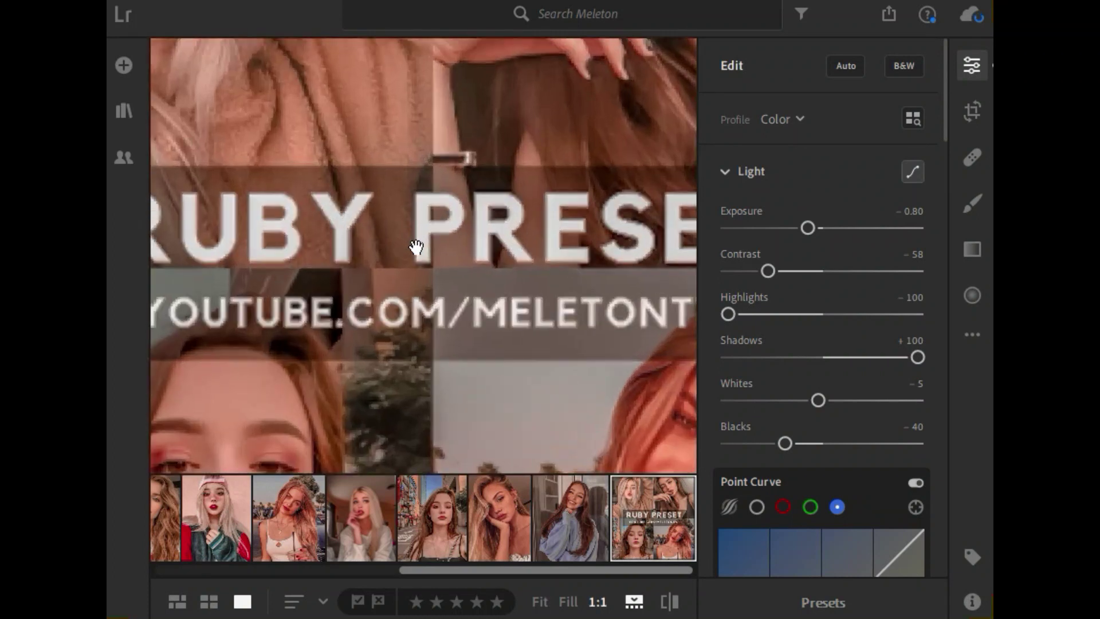